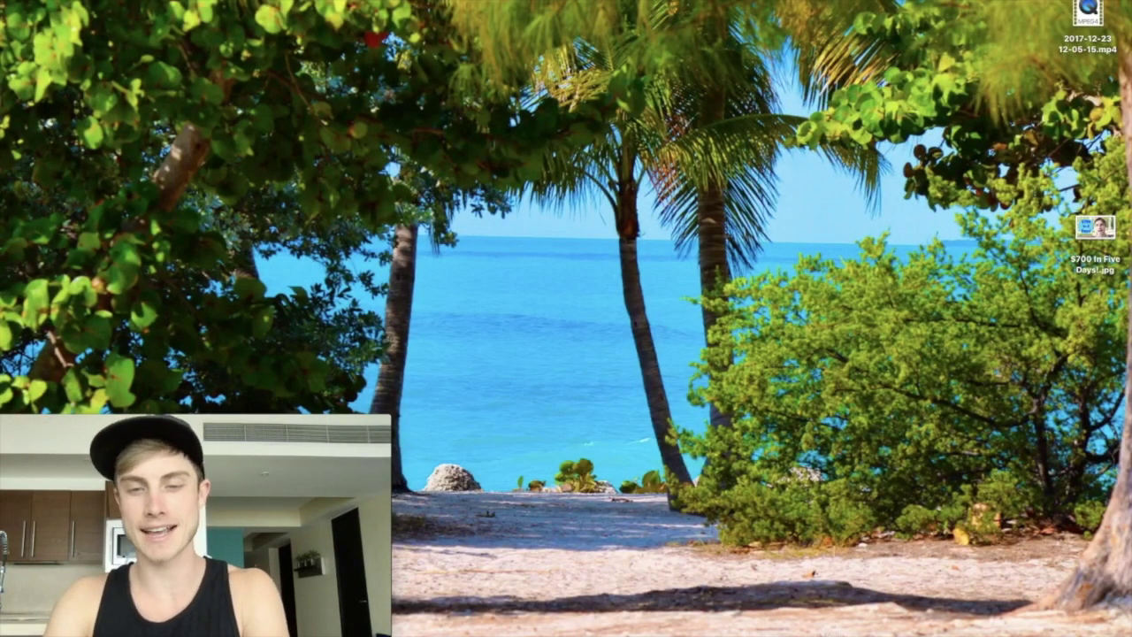
Switch to Chrome and open the Canva website.
{"action": "mouse_move", "coordinate": [556, 630]}
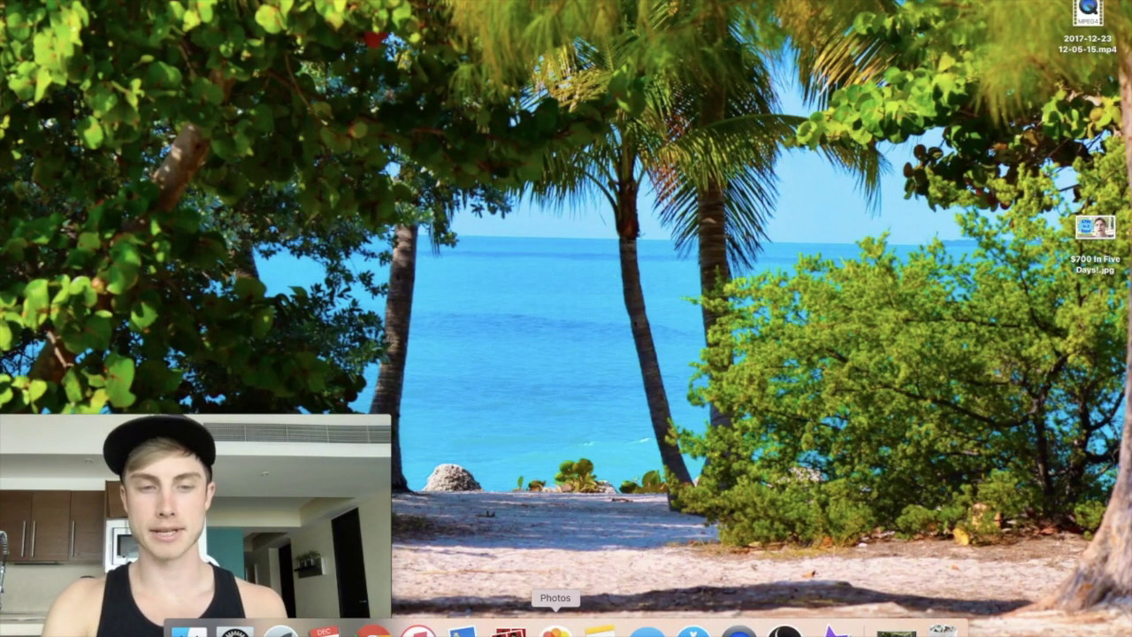
{"action": "left_click", "coordinate": [373, 630]}
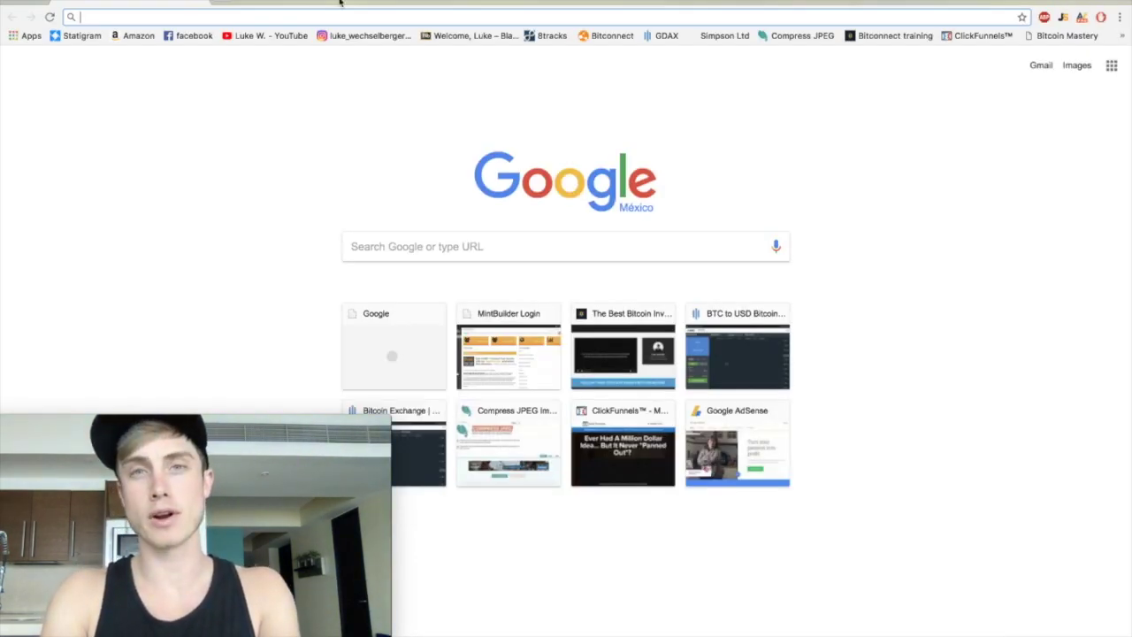
{"action": "type", "text": "canva"}
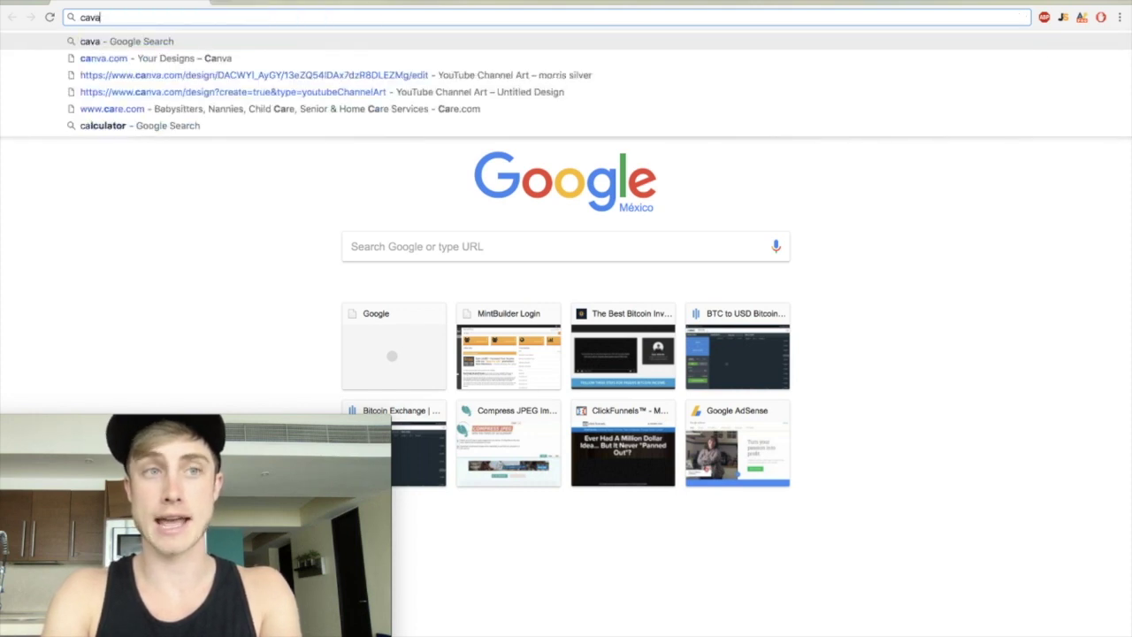
{"action": "key", "text": "BackSpace"}
{"action": "key", "text": "BackSpace"}
{"action": "key", "text": "Return"}
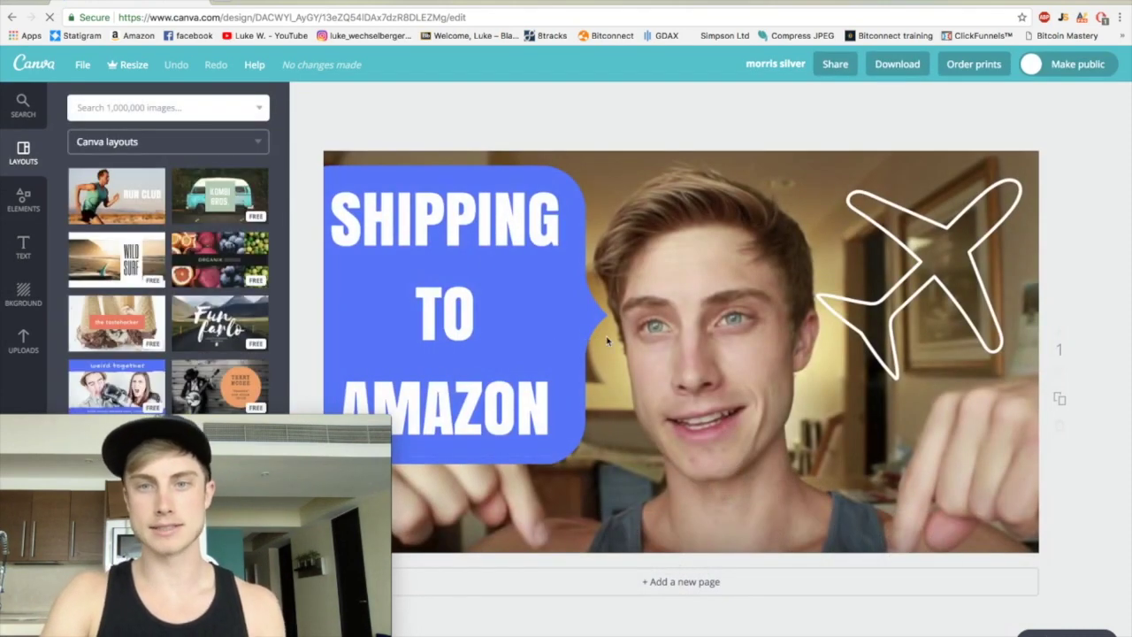
Go to the Canva home page, browse all designs and open the "Bitcoin Back to$9000?" thumbnail design as an example.
{"action": "left_click", "coordinate": [29, 69]}
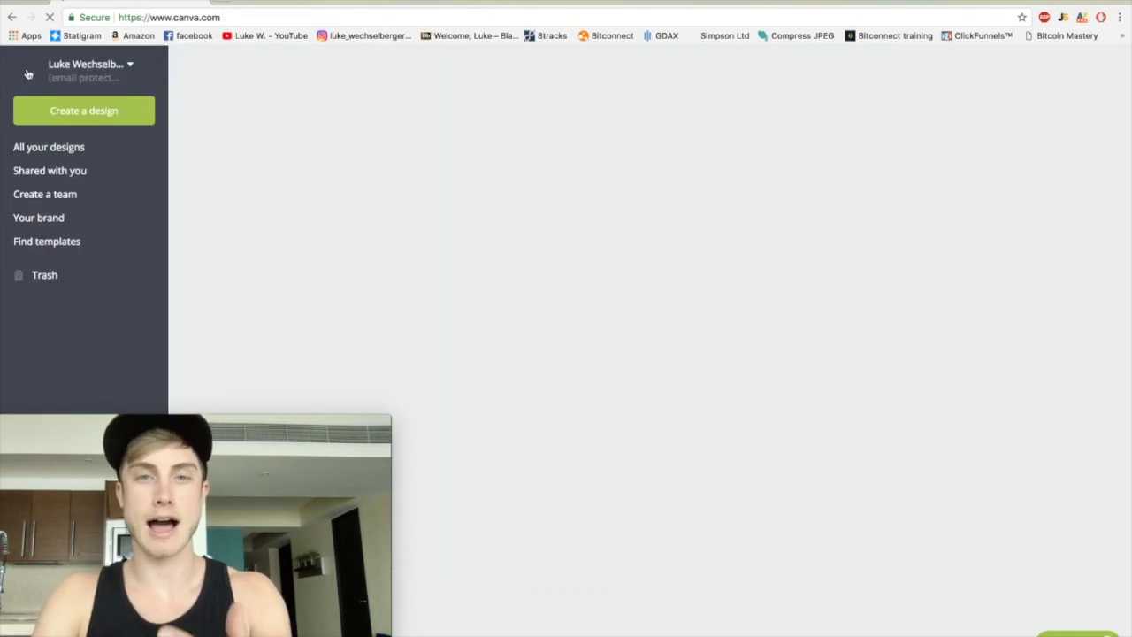
{"action": "scroll", "coordinate": [421, 326], "scroll_direction": "down", "scroll_amount": 2}
{"action": "scroll", "coordinate": [421, 326], "scroll_direction": "down", "scroll_amount": 3}
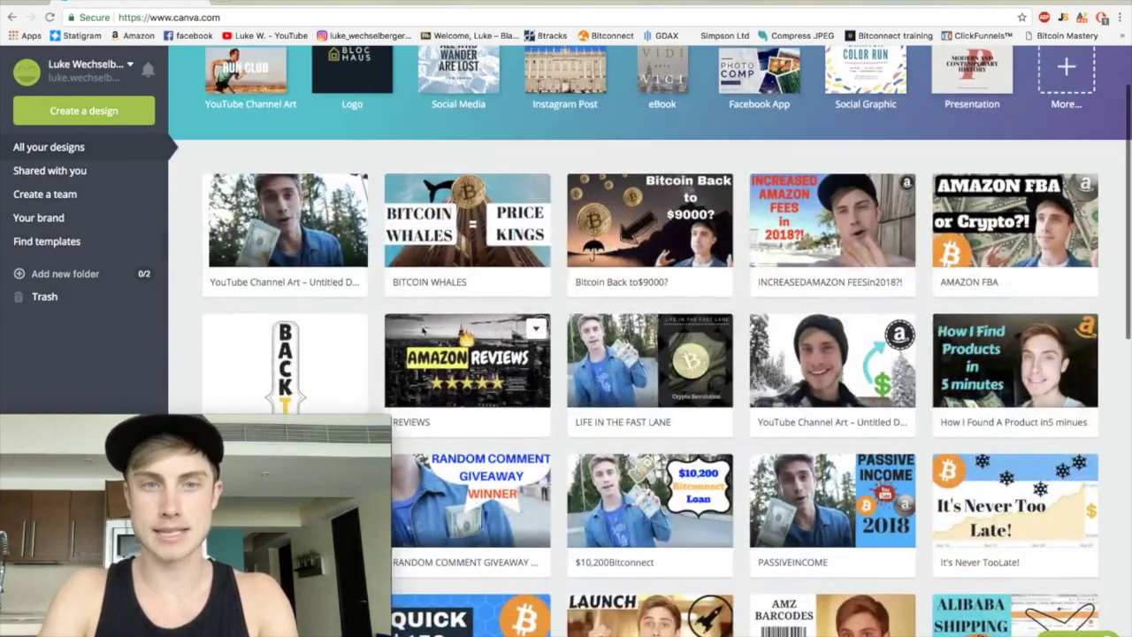
{"action": "scroll", "coordinate": [421, 326], "scroll_direction": "up", "scroll_amount": 1}
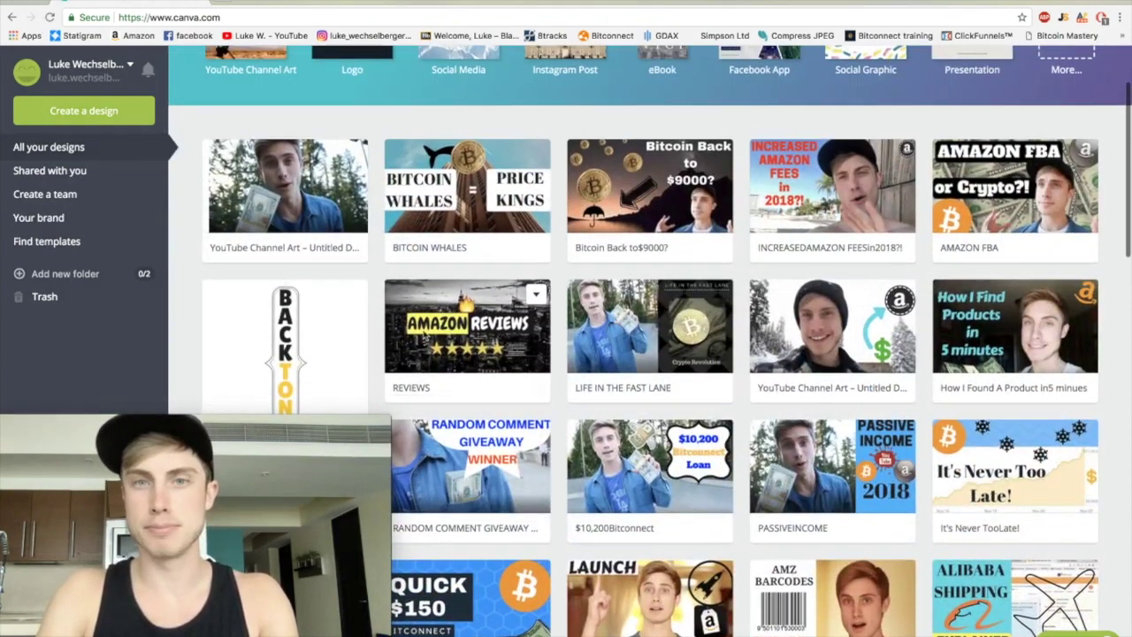
{"action": "left_click", "coordinate": [660, 206]}
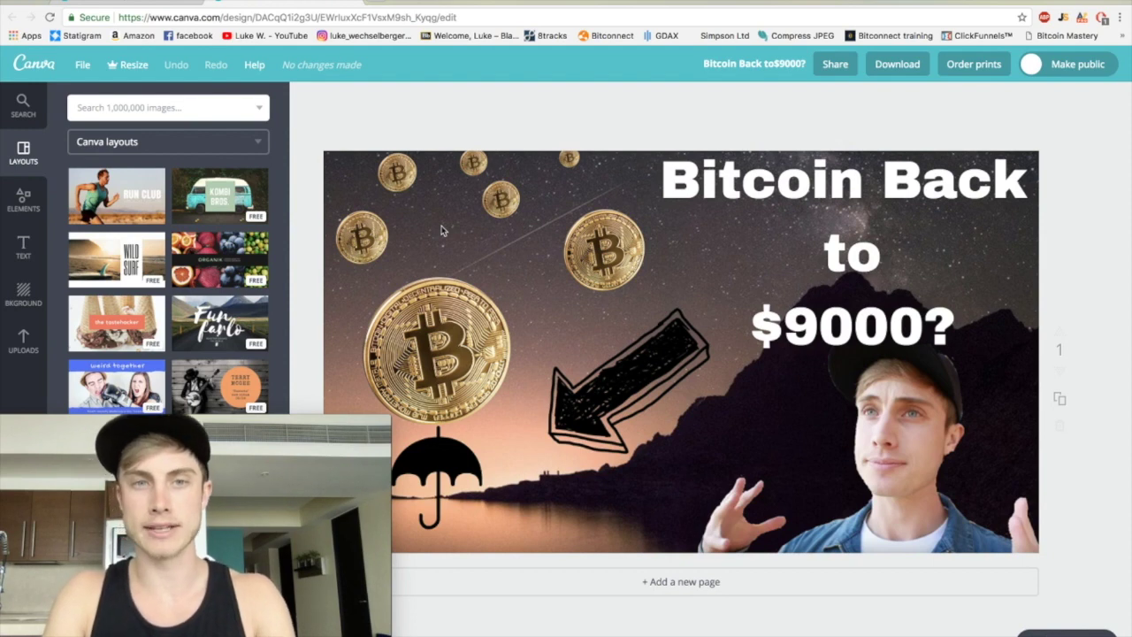
Search Google for gimp in a new tab and open the official gimp.org website.
{"action": "left_click", "coordinate": [374, 2]}
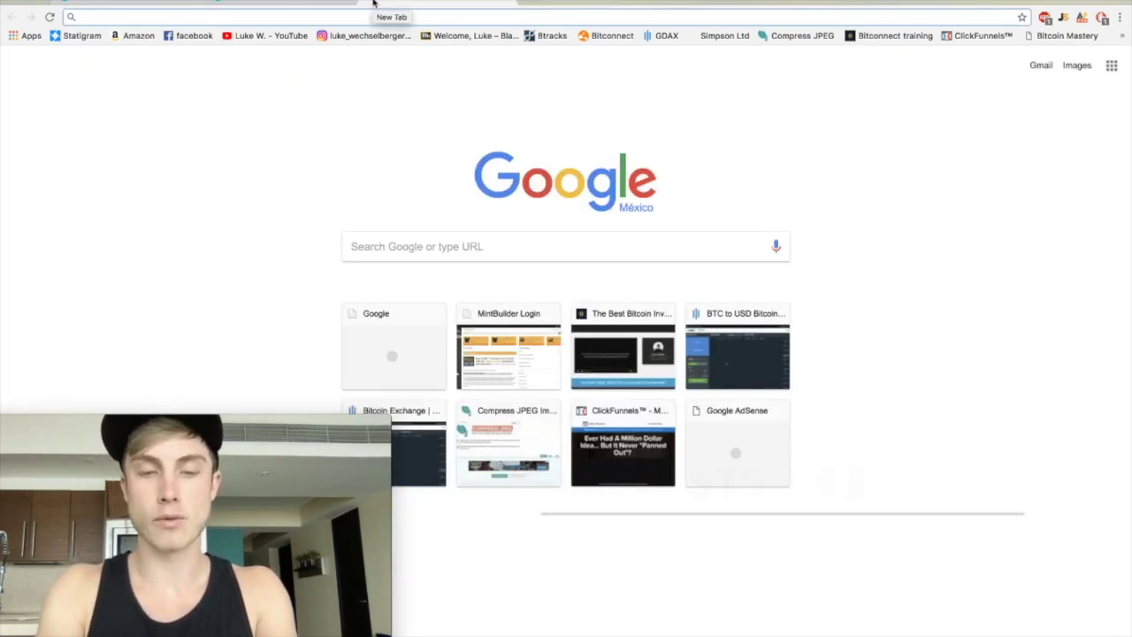
{"action": "type", "text": "gimp"}
{"action": "key", "text": "Return"}
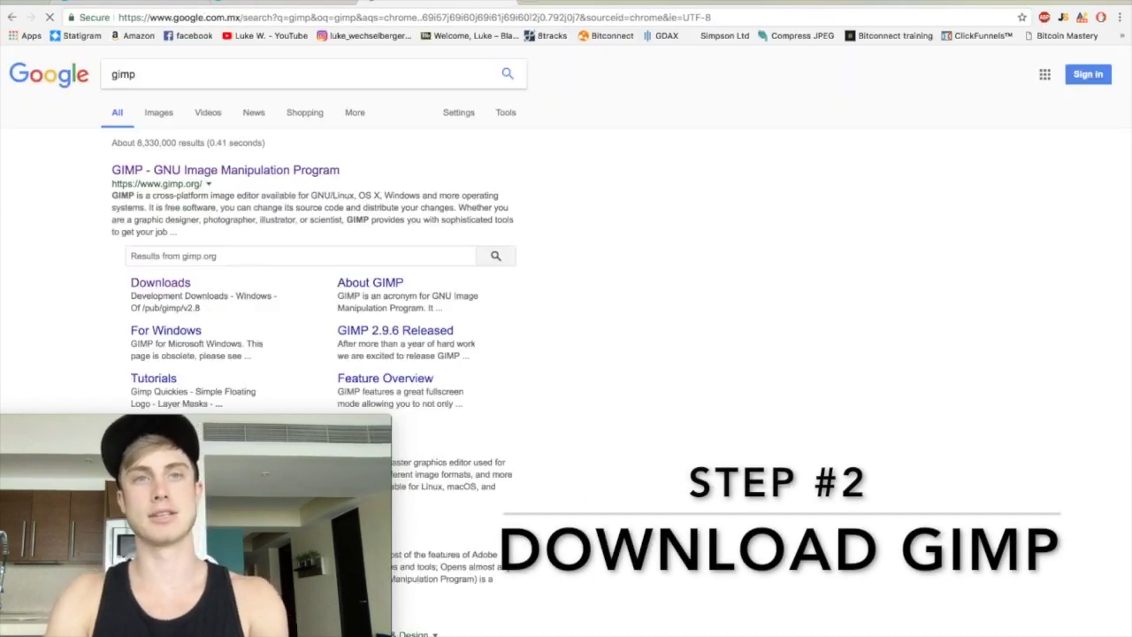
{"action": "left_click", "coordinate": [223, 169]}
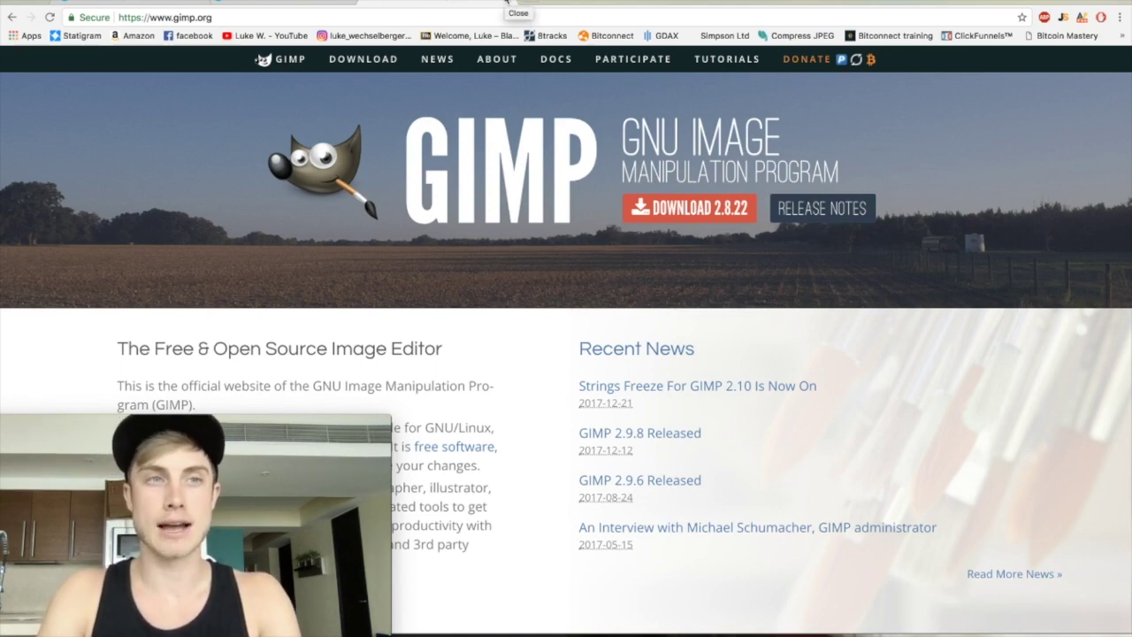
Launch GIMP, clear the browser window out of the way and move the Layers and Brushes window inward to uncover the desktop files.
{"action": "mouse_move", "coordinate": [372, 630]}
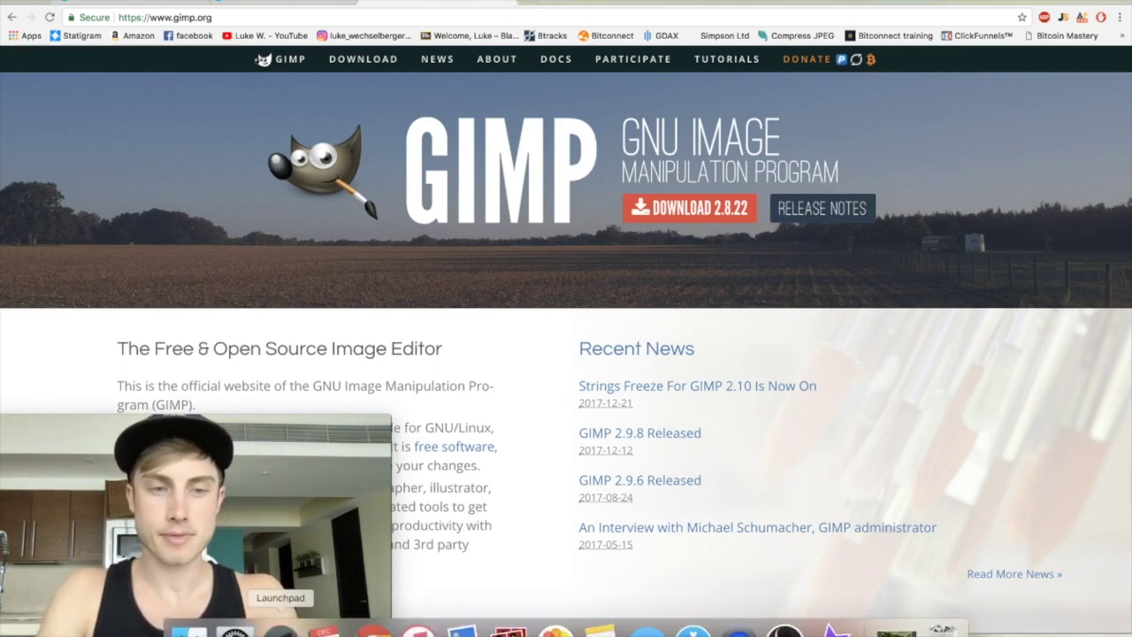
{"action": "left_click", "coordinate": [280, 631]}
{"action": "left_click", "coordinate": [961, 376]}
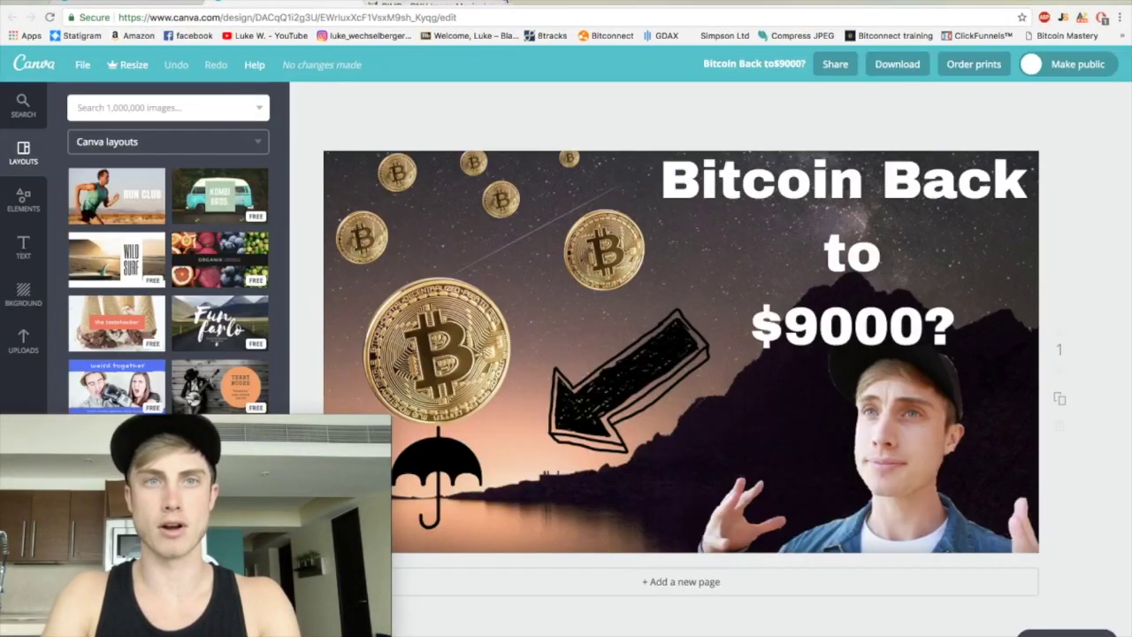
{"action": "left_click", "coordinate": [345, 2]}
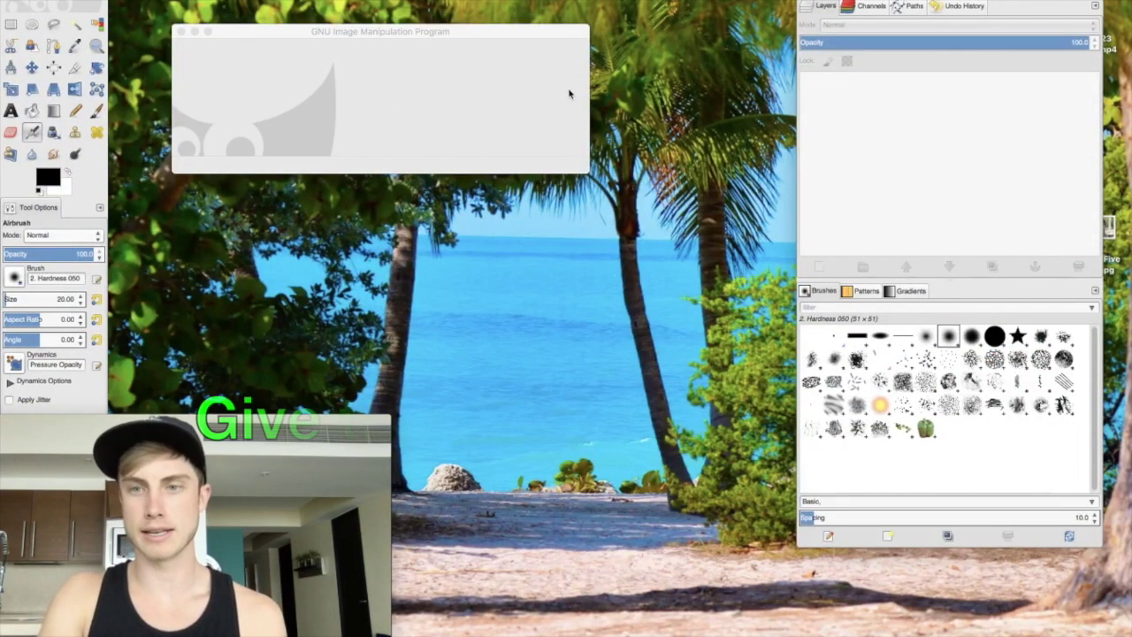
{"action": "left_click_drag", "start_coordinate": [1018, 0], "coordinate": [911, 2]}
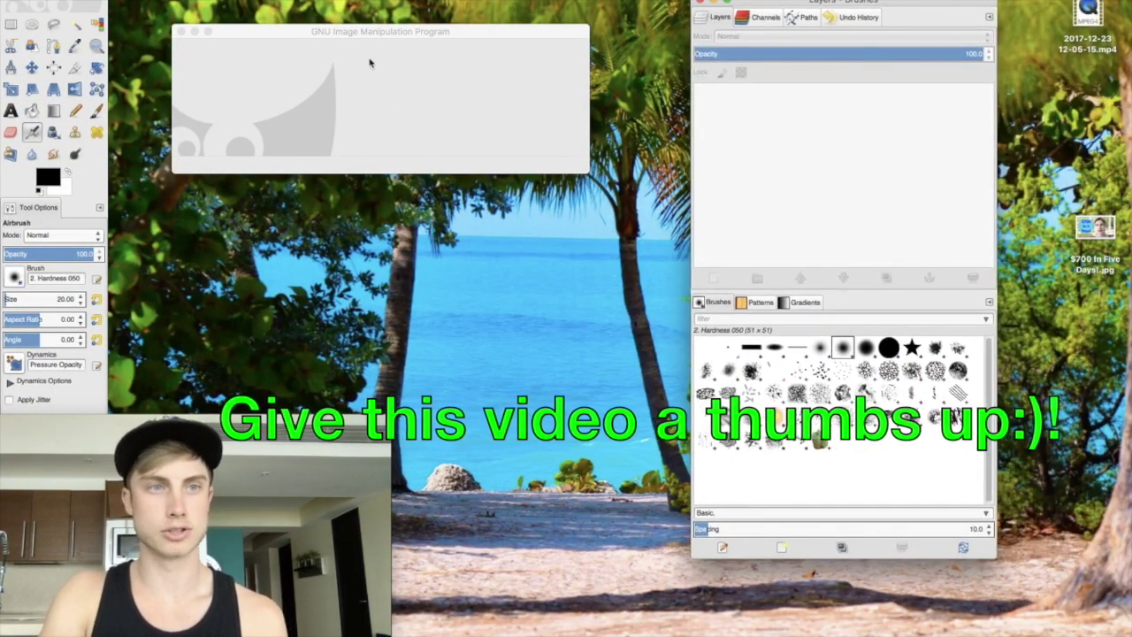
Preview the desktop image "$700 In Five Days!.jpg" and open it in GIMP.
{"action": "left_click", "coordinate": [1097, 229]}
{"action": "key", "text": "space"}
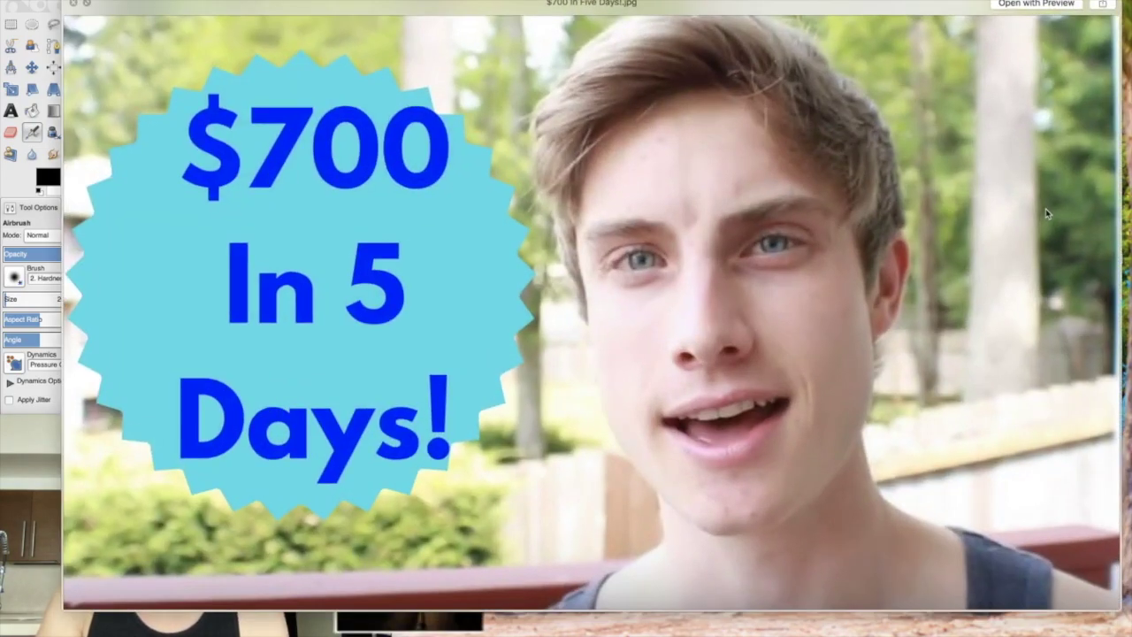
{"action": "left_click", "coordinate": [73, 5]}
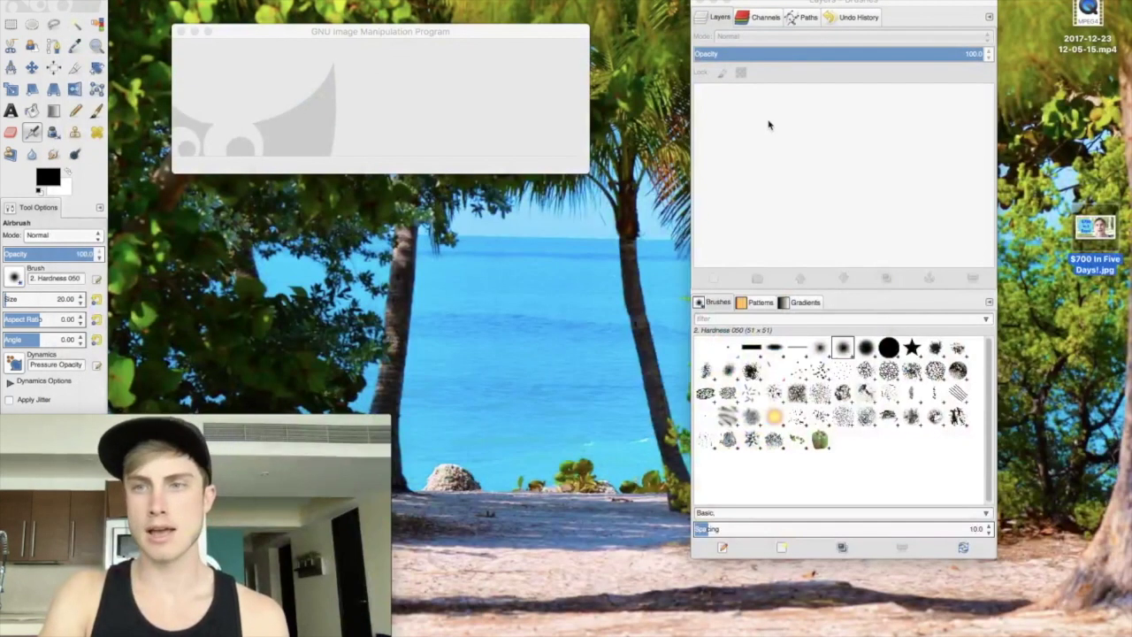
{"action": "left_click_drag", "start_coordinate": [1097, 229], "coordinate": [440, 106]}
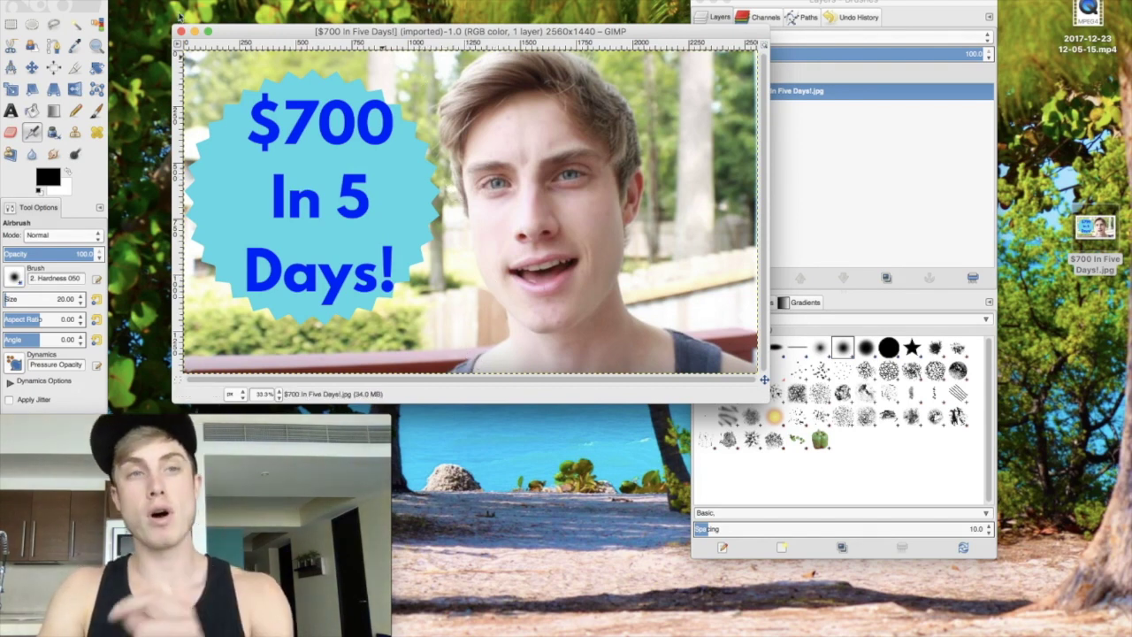
Add an alpha channel to the photo layer and shift the image window to uncover the layer list.
{"action": "left_click", "coordinate": [256, 1]}
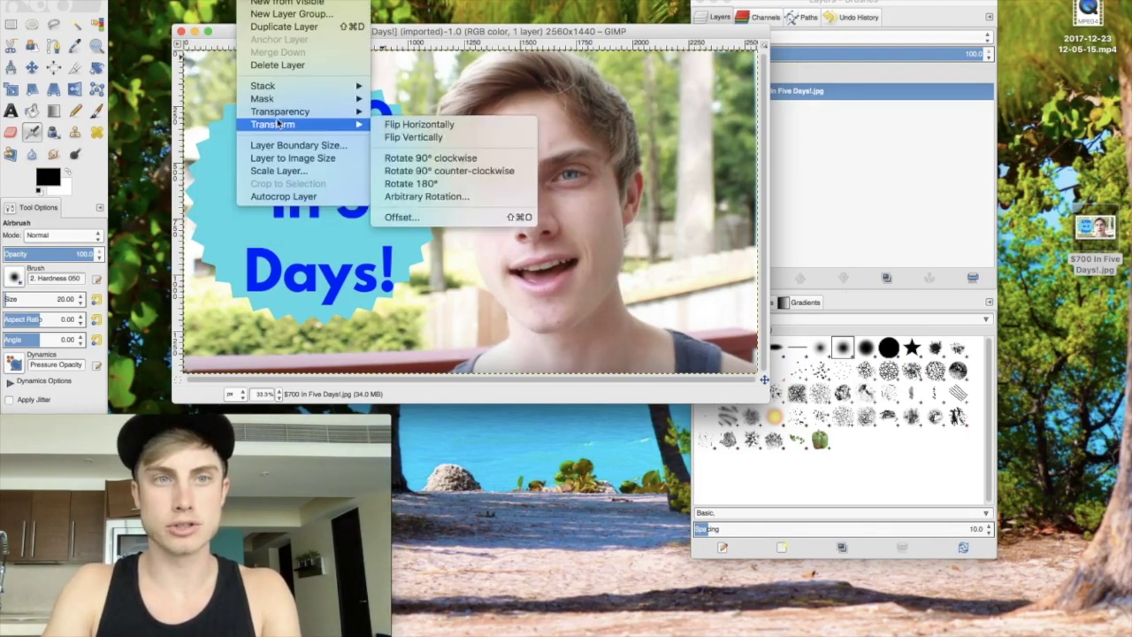
{"action": "mouse_move", "coordinate": [290, 109]}
{"action": "left_click", "coordinate": [411, 115]}
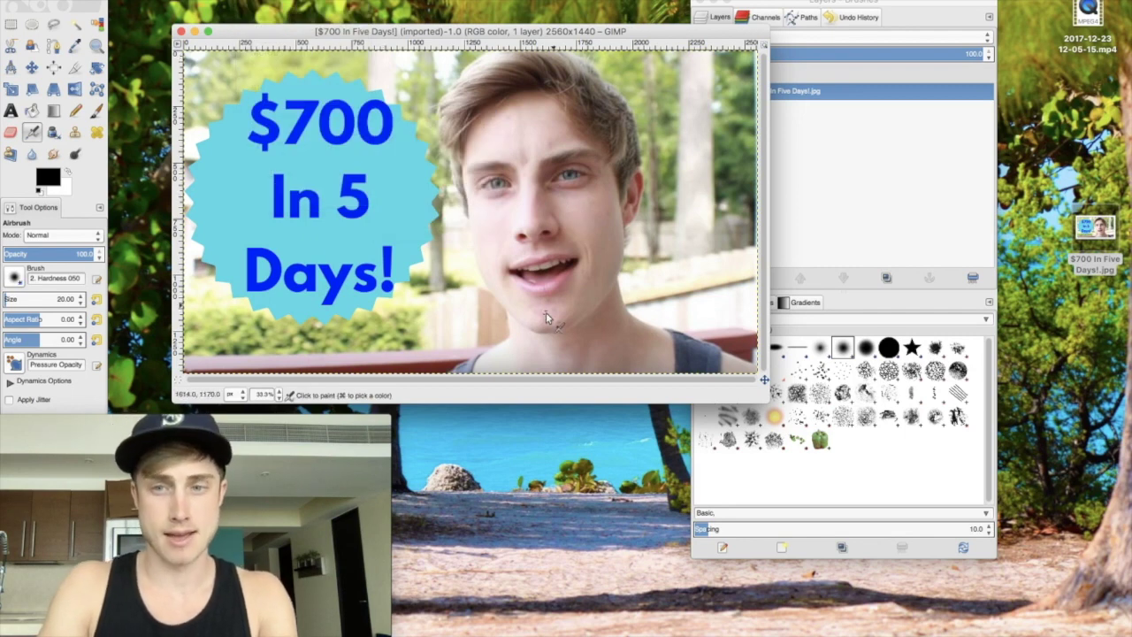
{"action": "left_click_drag", "start_coordinate": [657, 38], "coordinate": [608, 37]}
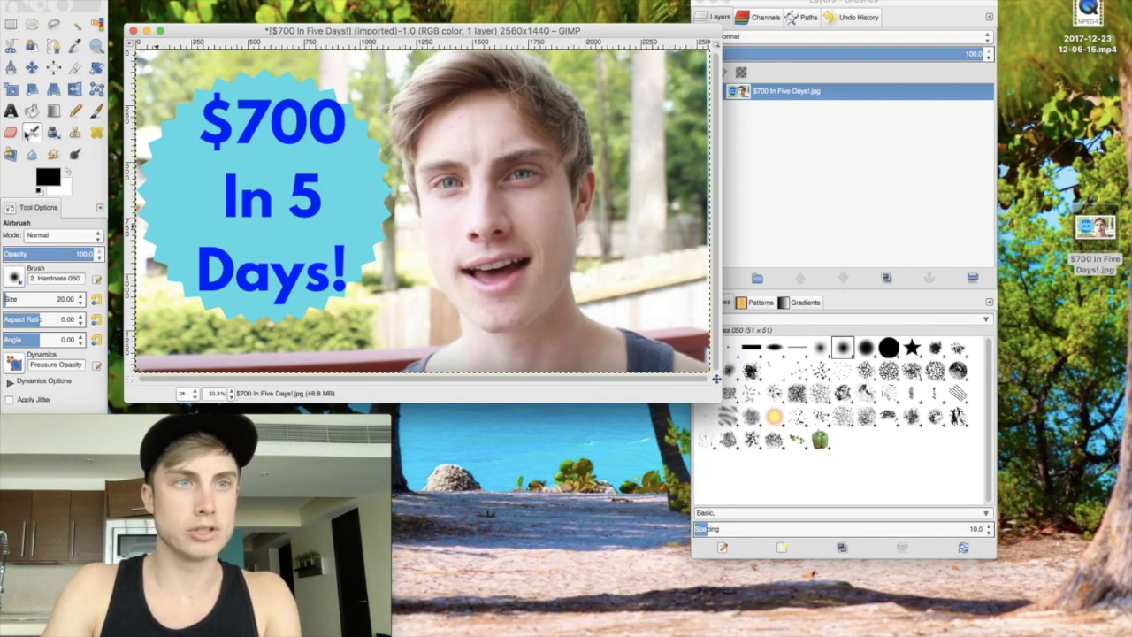
Trace the man's outline with the Free Select tool, from the shoulder around the head and back along the bottom edge, and close the selection.
{"action": "left_click", "coordinate": [55, 28]}
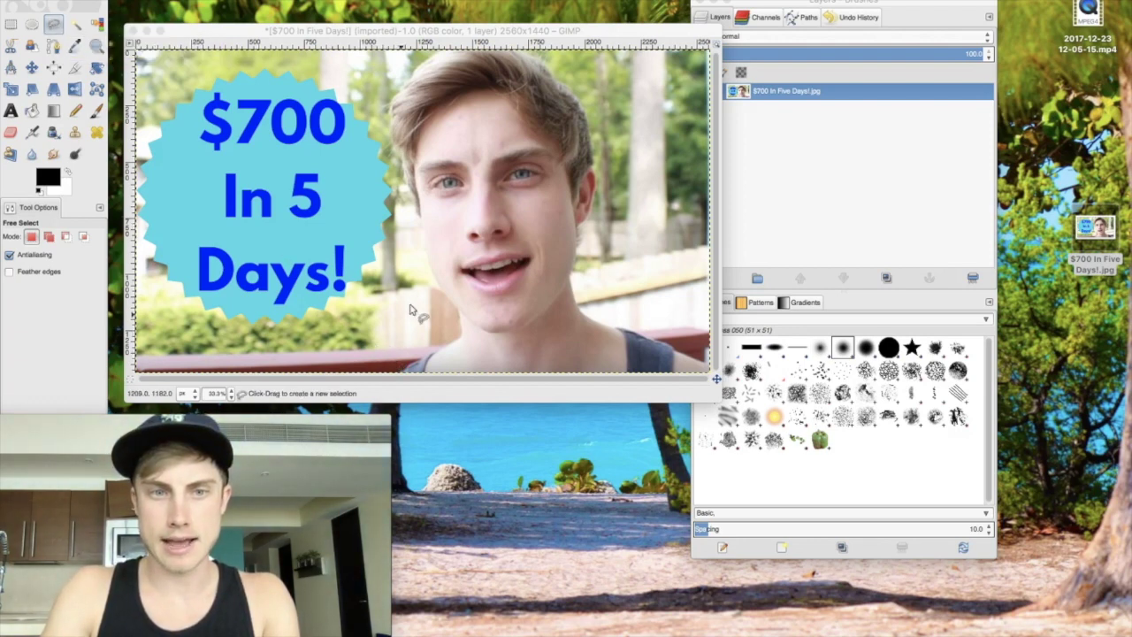
{"action": "left_click", "coordinate": [393, 370]}
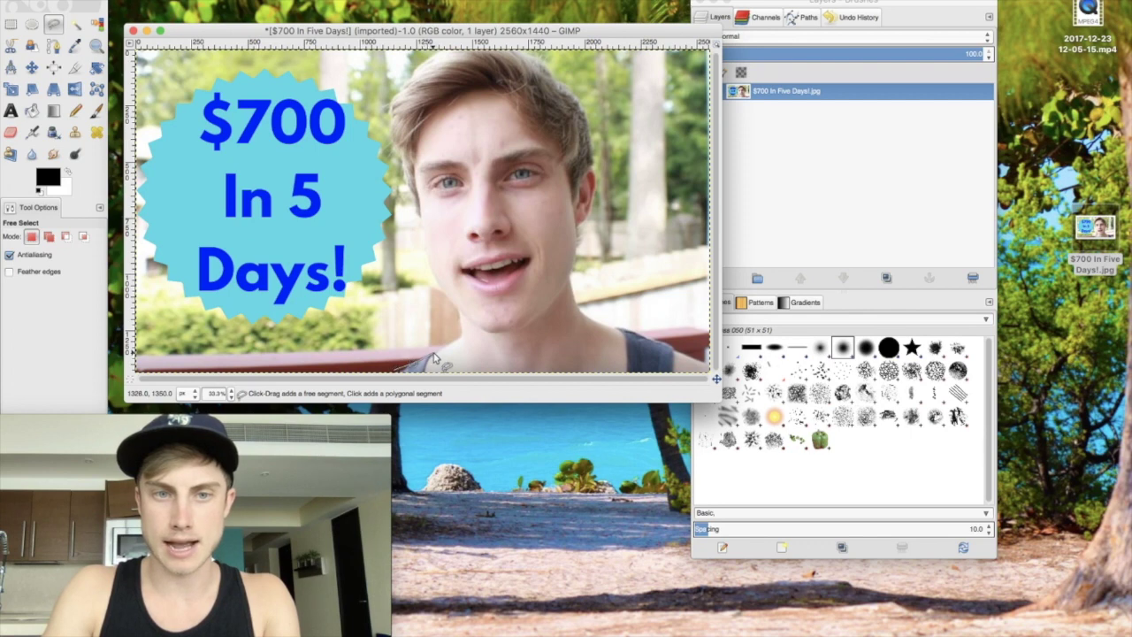
{"action": "left_click", "coordinate": [457, 343]}
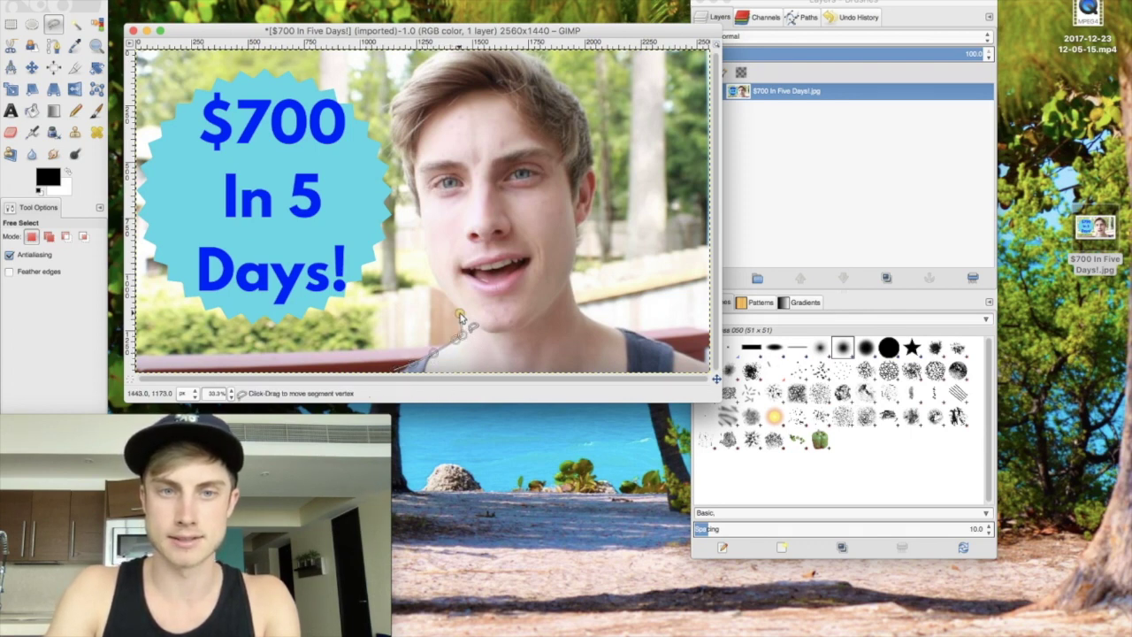
{"action": "left_click", "coordinate": [445, 289]}
{"action": "left_click", "coordinate": [431, 270]}
{"action": "left_click", "coordinate": [426, 249]}
{"action": "left_click", "coordinate": [409, 181]}
{"action": "left_click", "coordinate": [398, 146]}
{"action": "left_click", "coordinate": [396, 102]}
{"action": "left_click", "coordinate": [433, 60]}
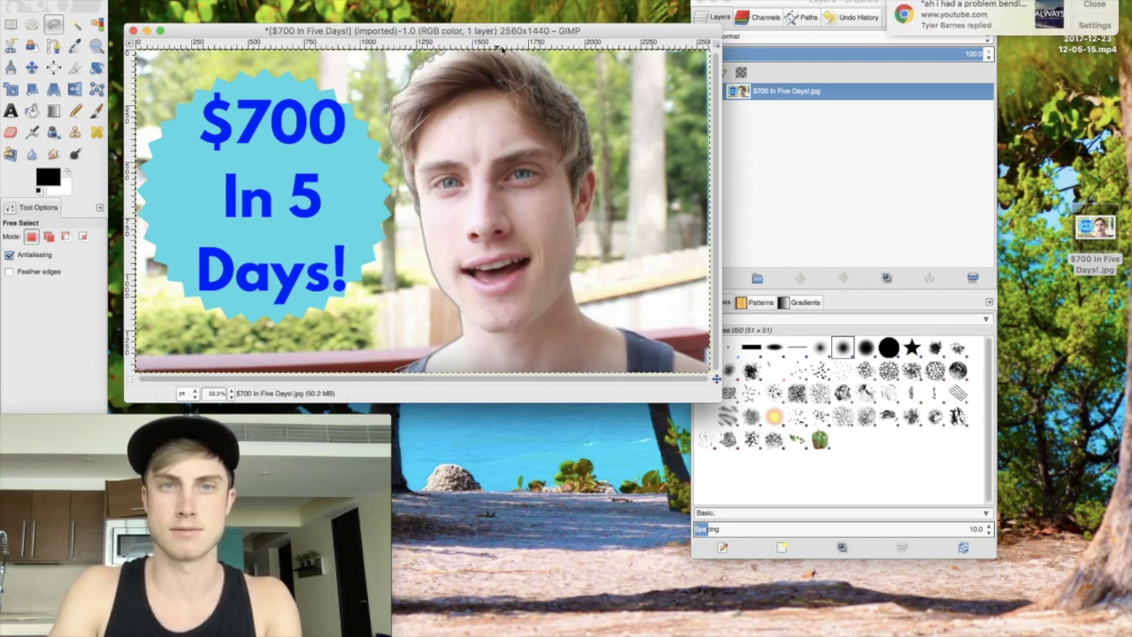
{"action": "left_click", "coordinate": [592, 153]}
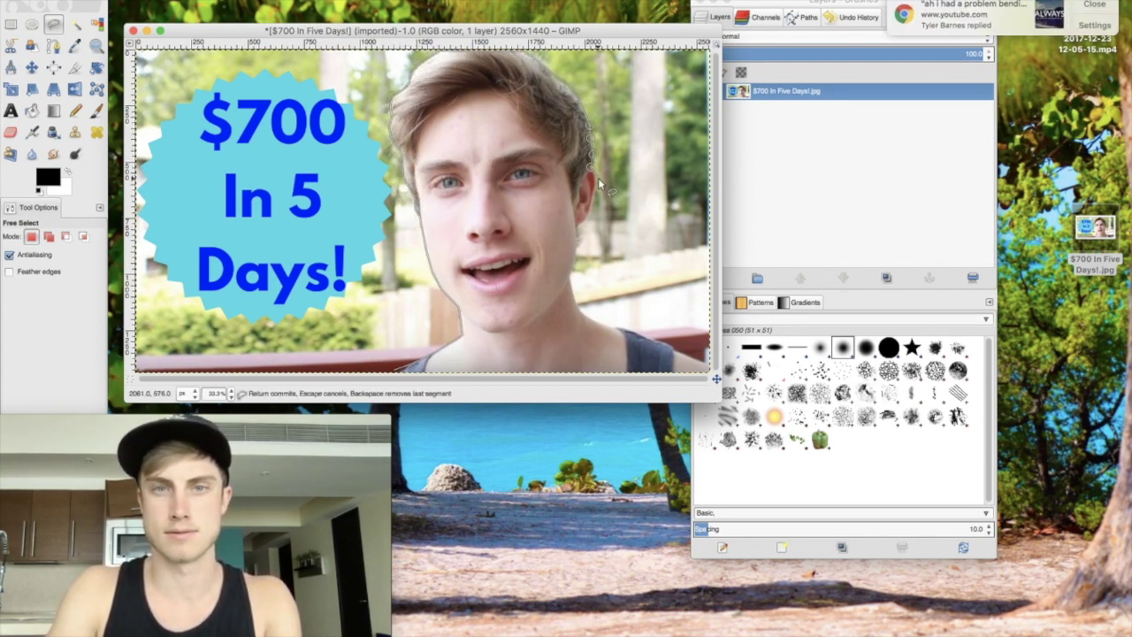
{"action": "left_click", "coordinate": [596, 189]}
{"action": "mouse_move", "coordinate": [582, 229]}
{"action": "left_mouse_down"}
{"action": "mouse_move", "coordinate": [573, 292]}
{"action": "mouse_move", "coordinate": [586, 317]}
{"action": "mouse_move", "coordinate": [715, 376]}
{"action": "left_mouse_up"}
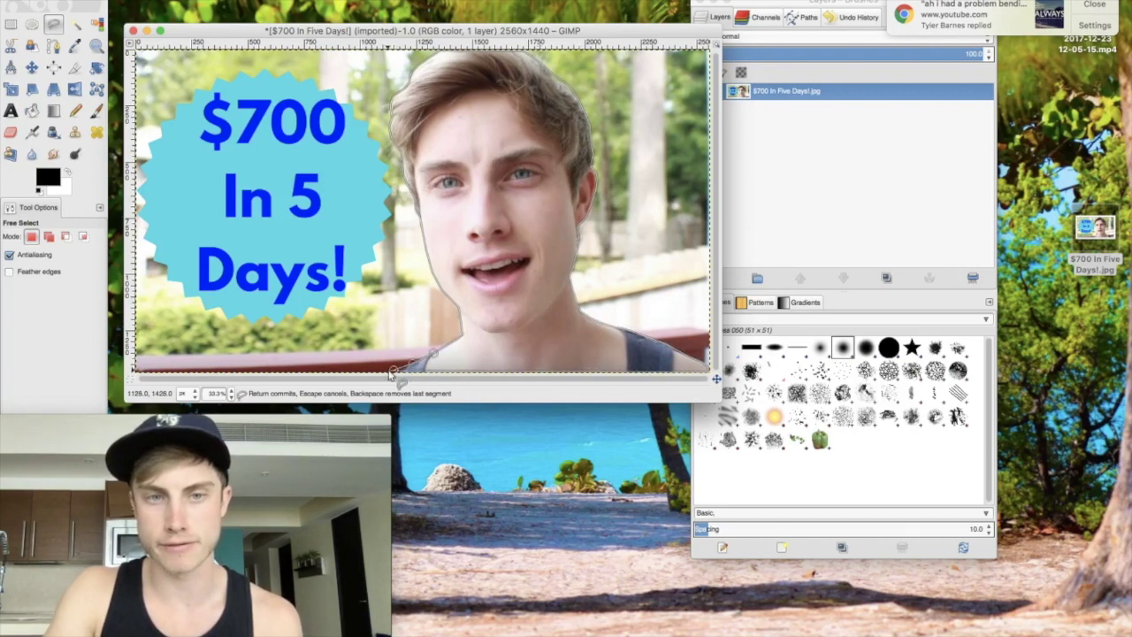
{"action": "left_click", "coordinate": [395, 375]}
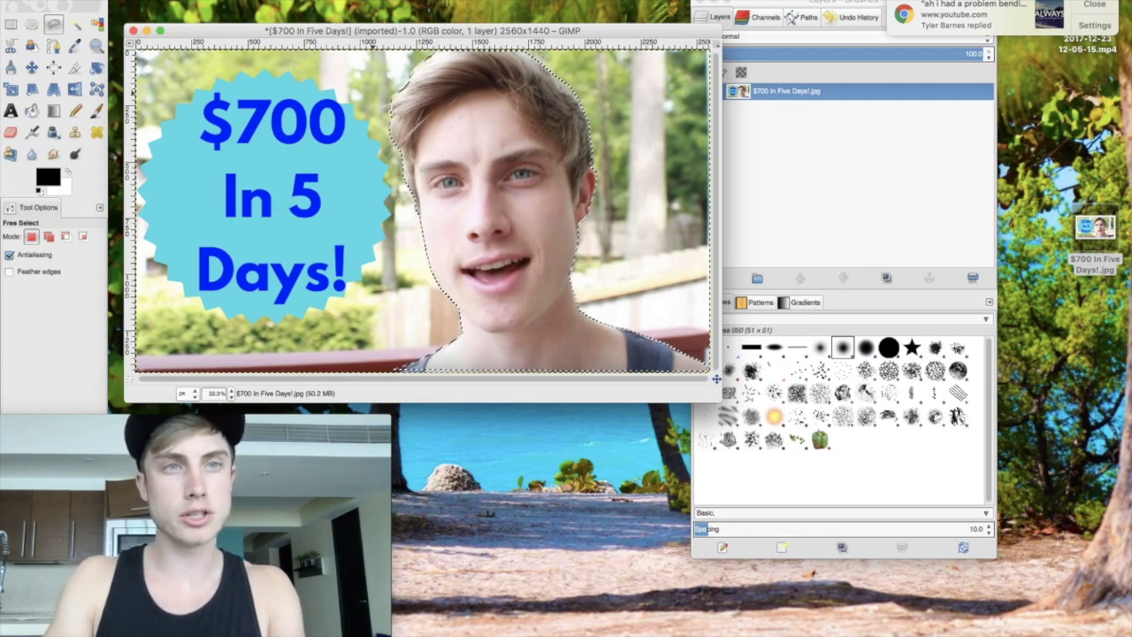
Invert the selection and cut away the background around the man.
{"action": "left_click", "coordinate": [141, 0]}
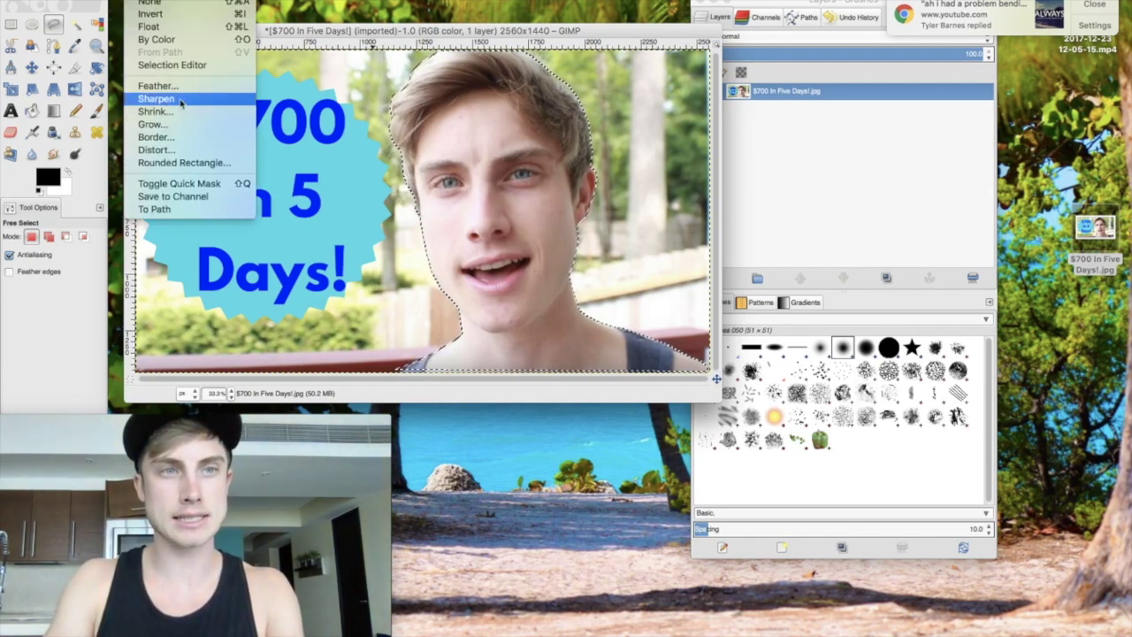
{"action": "left_click", "coordinate": [155, 15]}
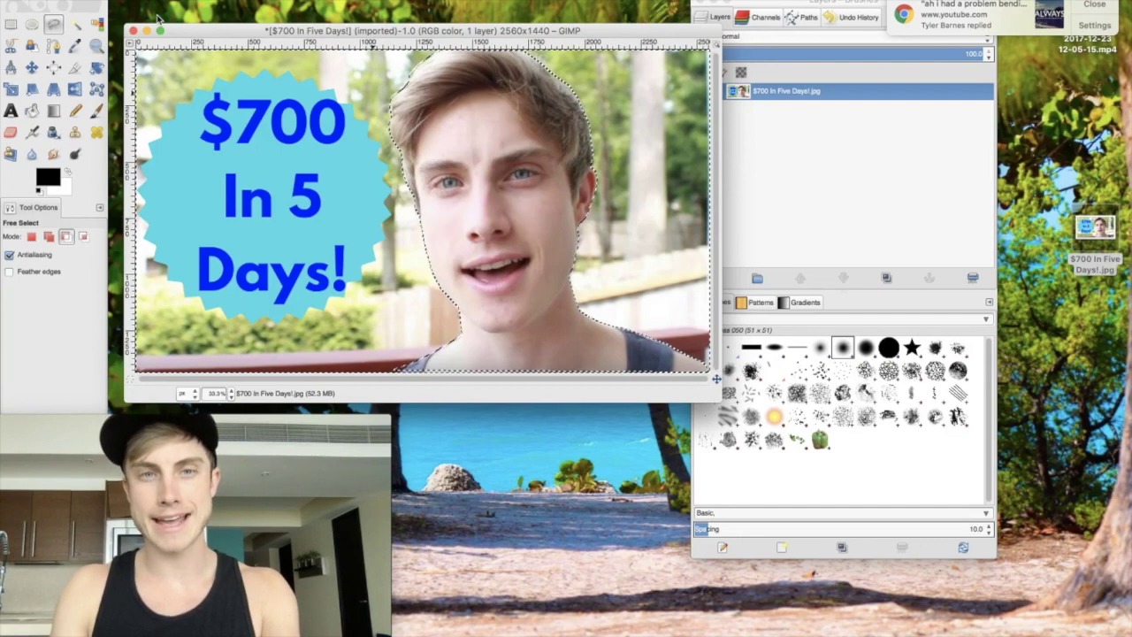
{"action": "key", "text": "ctrl+x"}
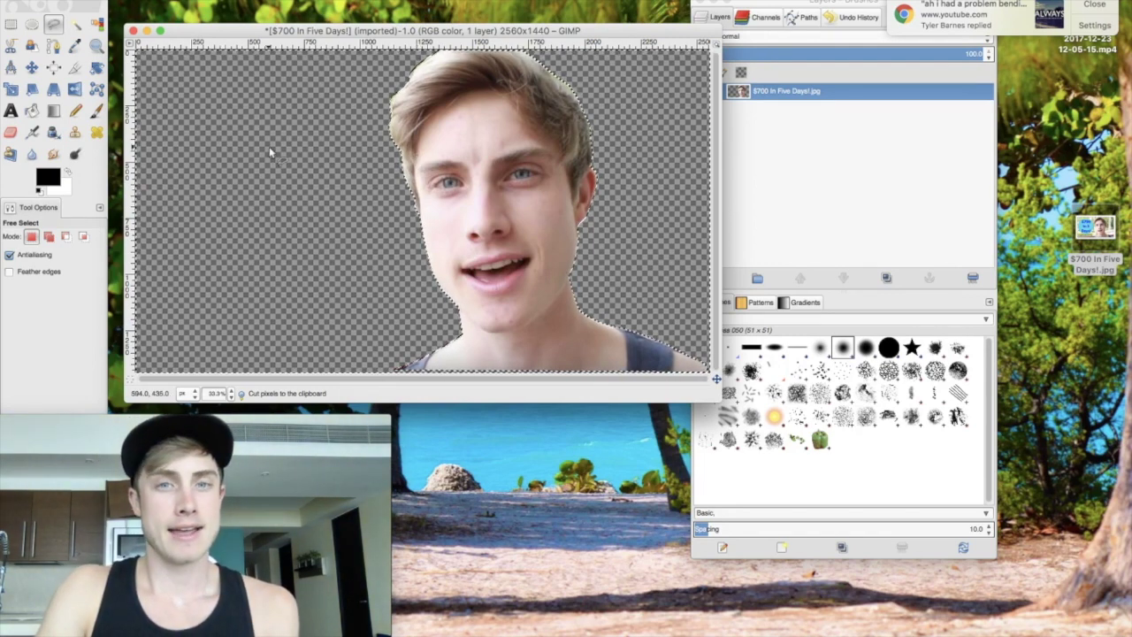
Start exporting the cutout to the Desktop and set the export file type to PNG image (*.png).
{"action": "left_click", "coordinate": [85, 0]}
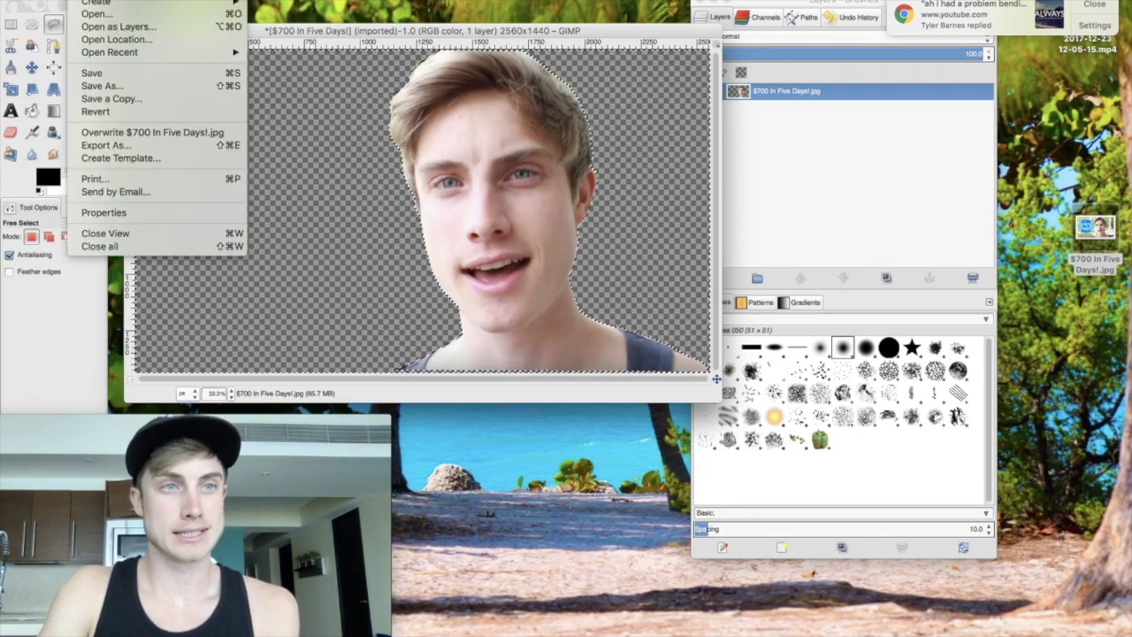
{"action": "left_click", "coordinate": [106, 146]}
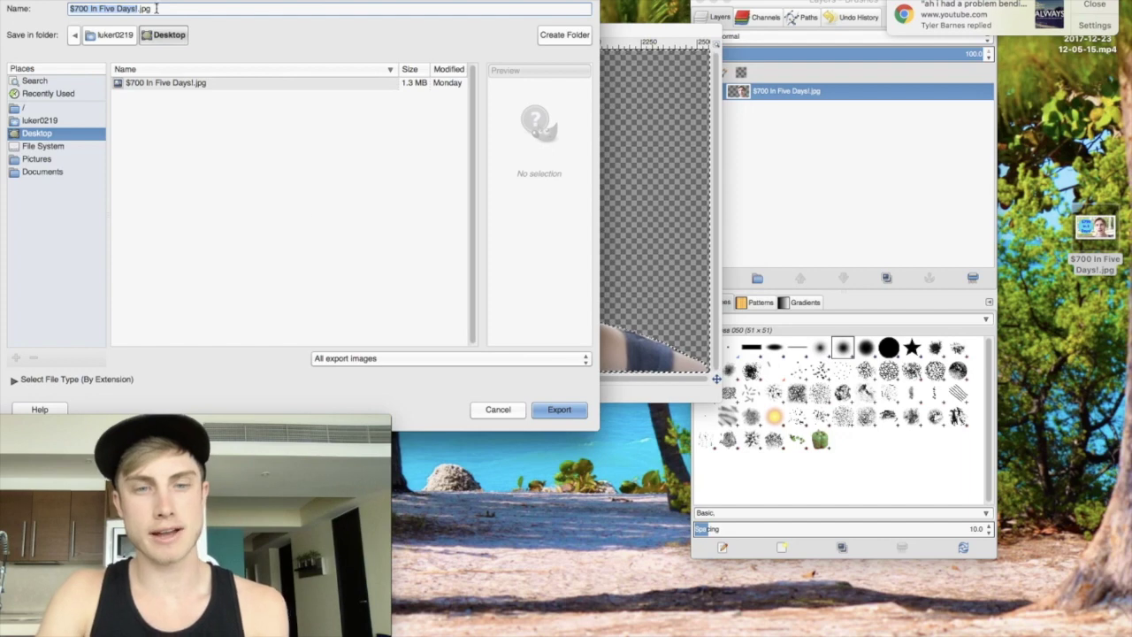
{"action": "left_click", "coordinate": [584, 360]}
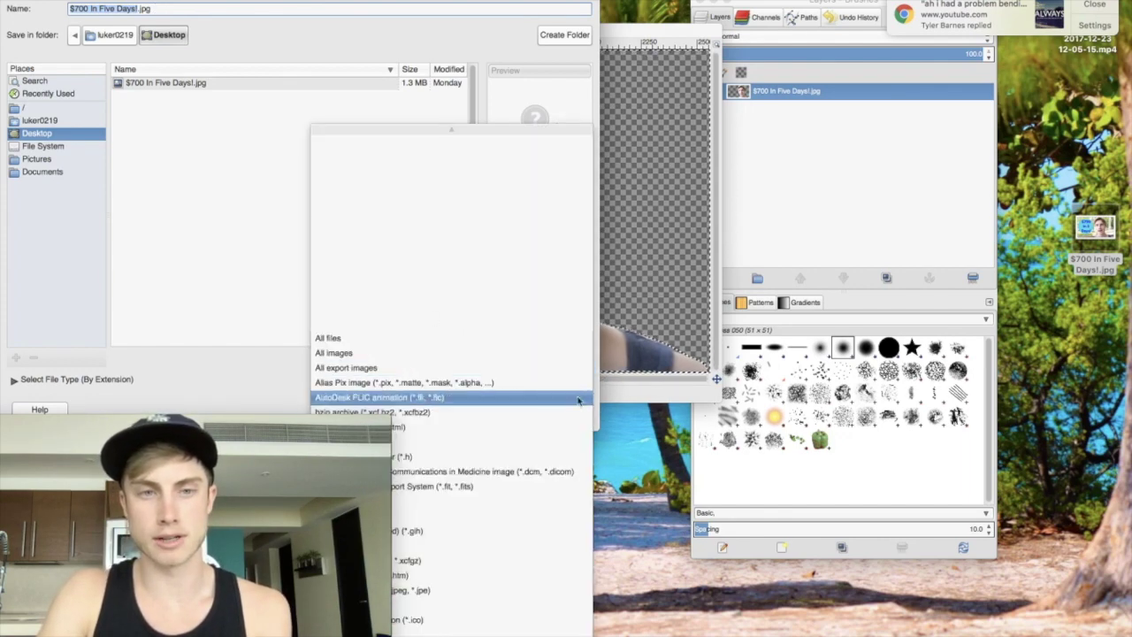
{"action": "scroll", "coordinate": [551, 610], "scroll_direction": "down", "scroll_amount": 2}
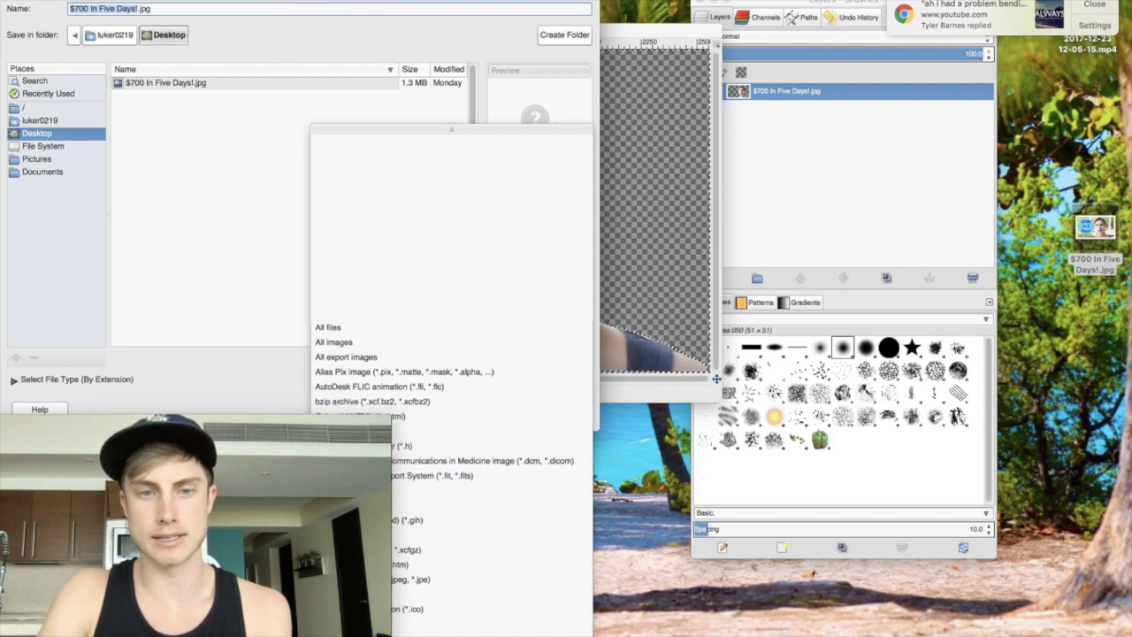
{"action": "scroll", "coordinate": [452, 380], "scroll_direction": "down", "scroll_amount": 5}
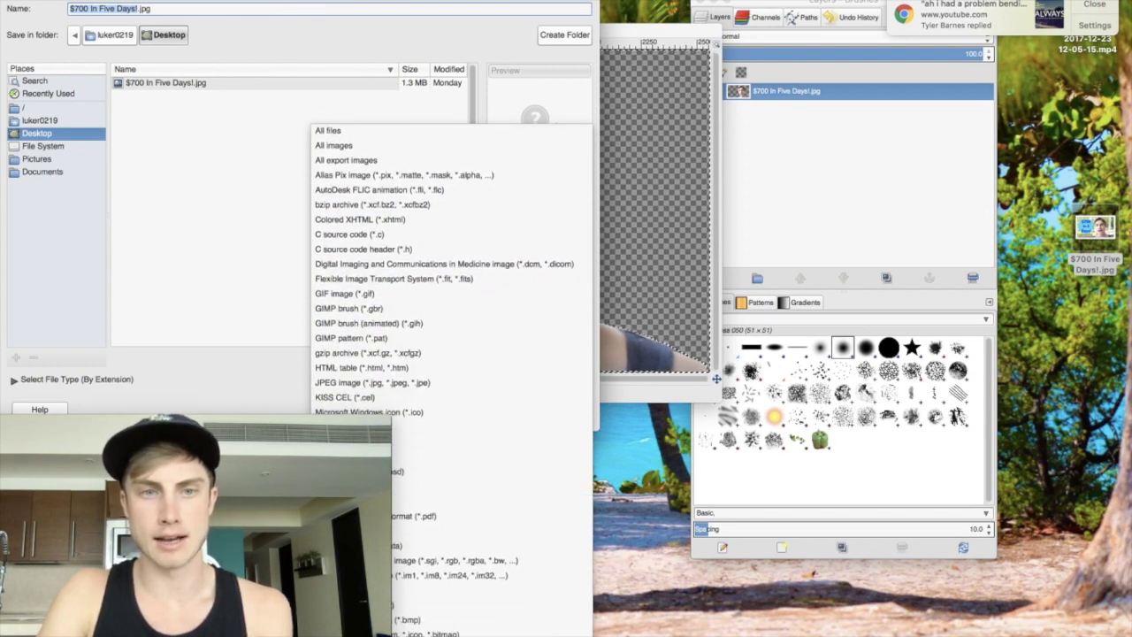
{"action": "left_click", "coordinate": [371, 630]}
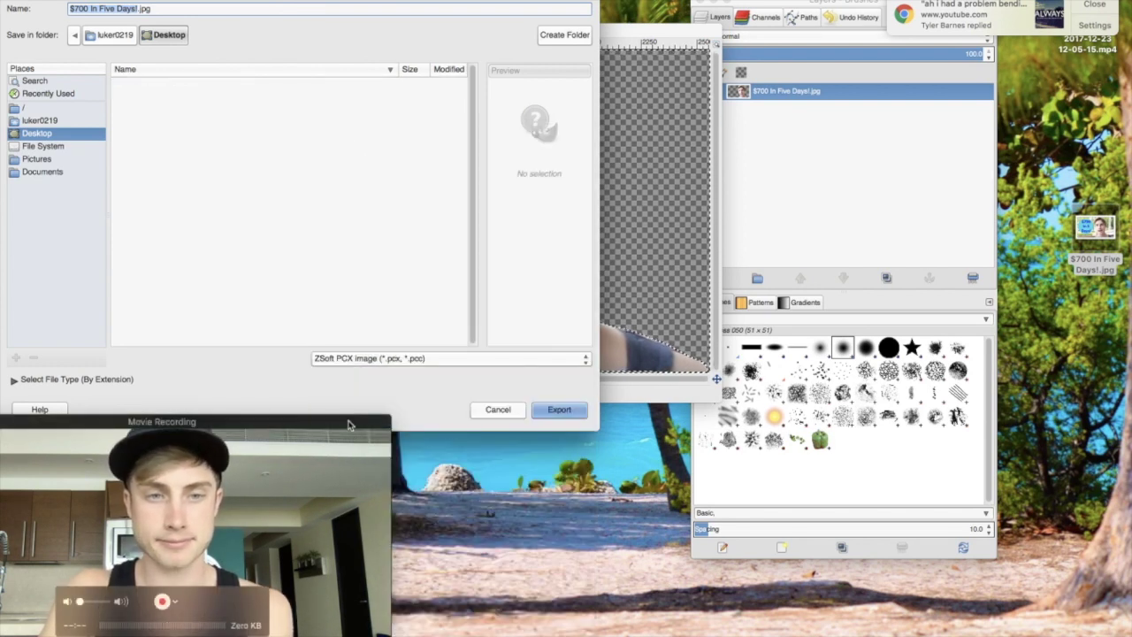
{"action": "left_click_drag", "start_coordinate": [348, 436], "coordinate": [344, 492]}
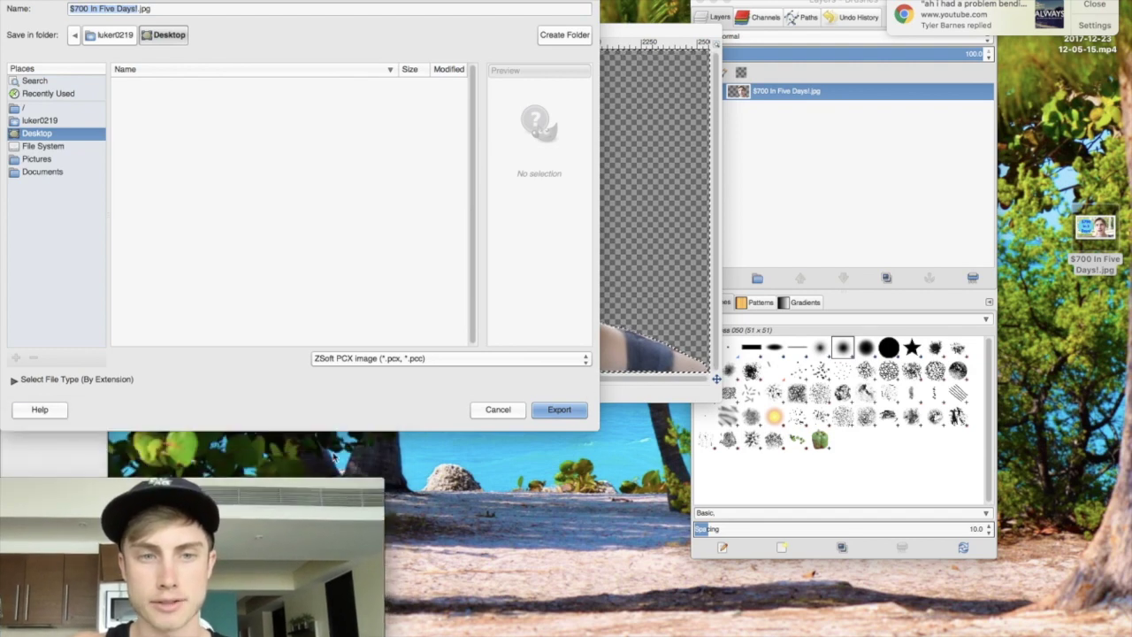
{"action": "left_click_drag", "start_coordinate": [314, 478], "coordinate": [995, 443]}
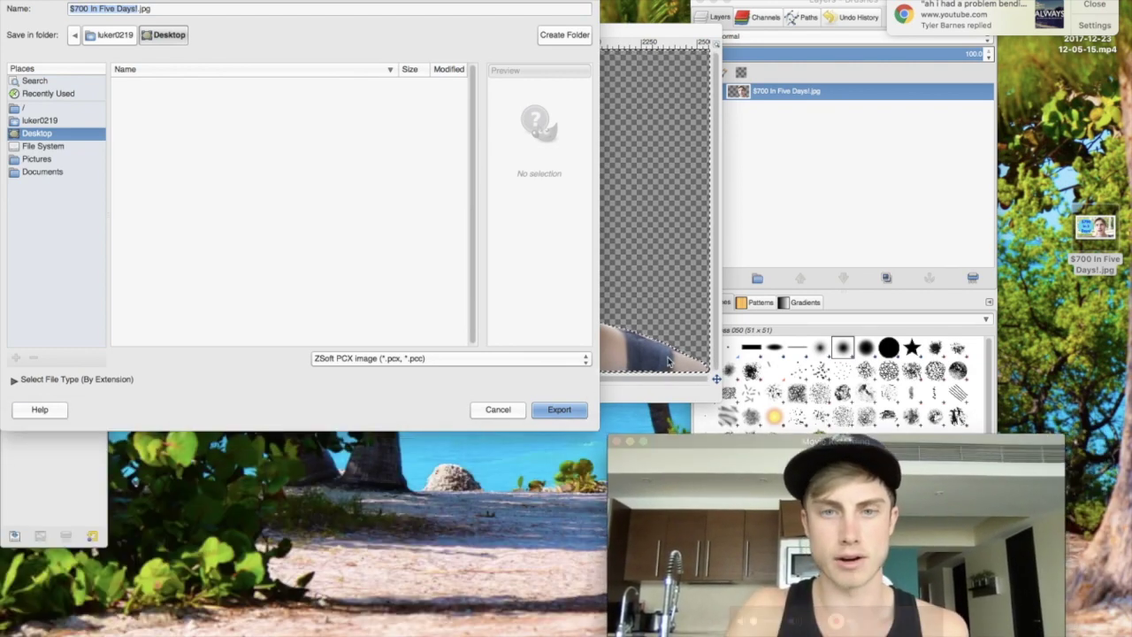
{"action": "left_click", "coordinate": [536, 362]}
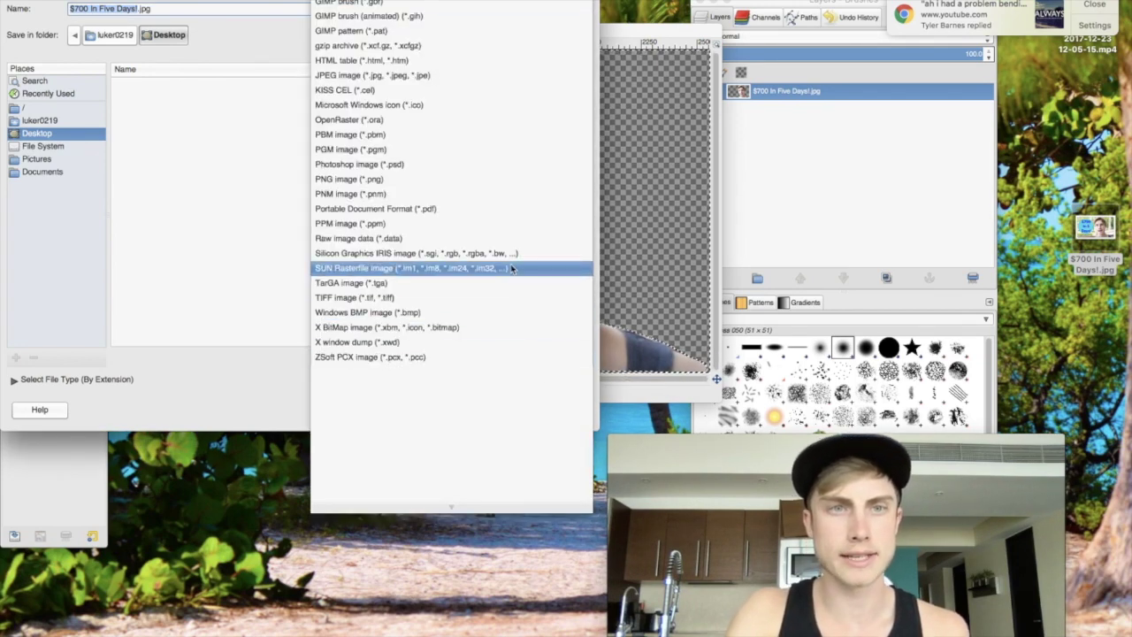
{"action": "left_click", "coordinate": [463, 180]}
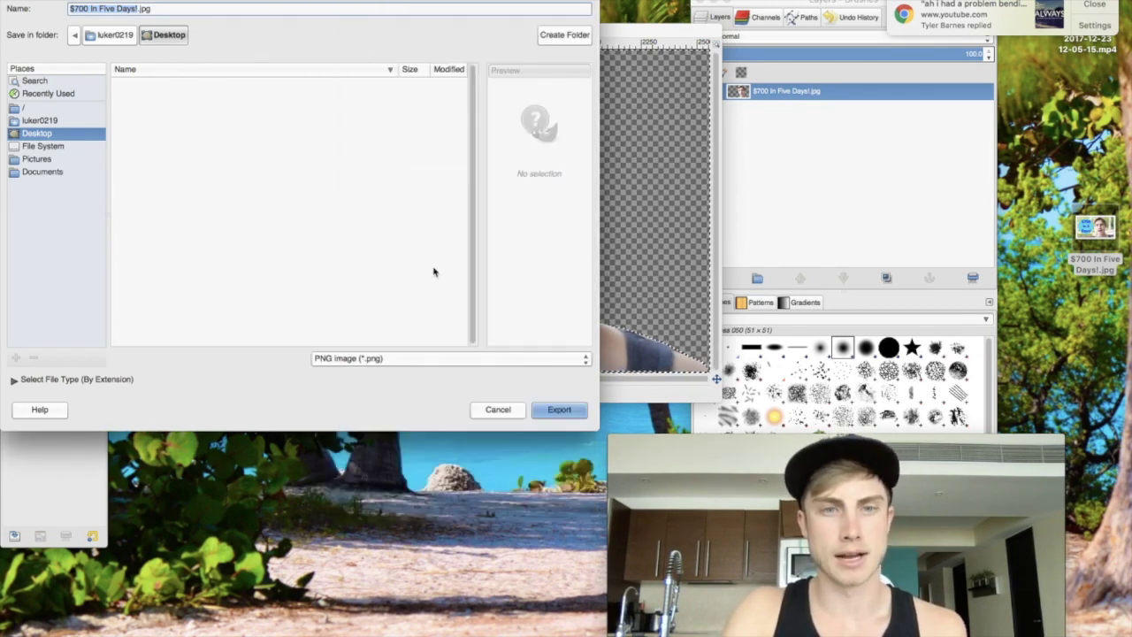
Name the export file "$700 In Five Days!2.png" and export it with the default PNG options.
{"action": "left_click", "coordinate": [169, 8]}
{"action": "key", "text": "BackSpace"}
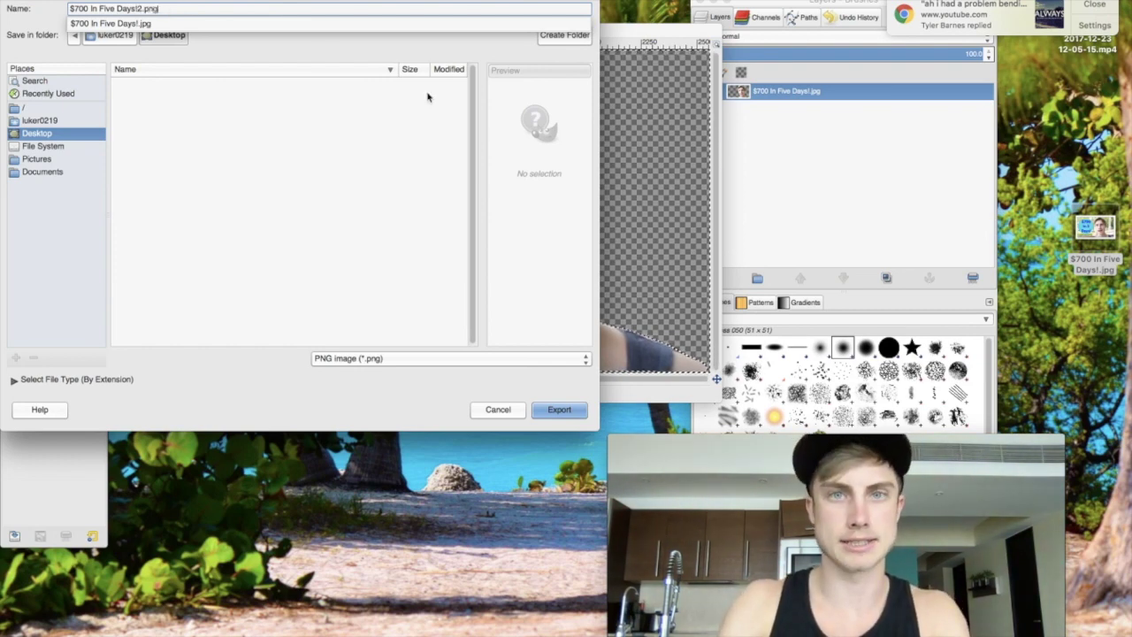
{"action": "left_click", "coordinate": [557, 412]}
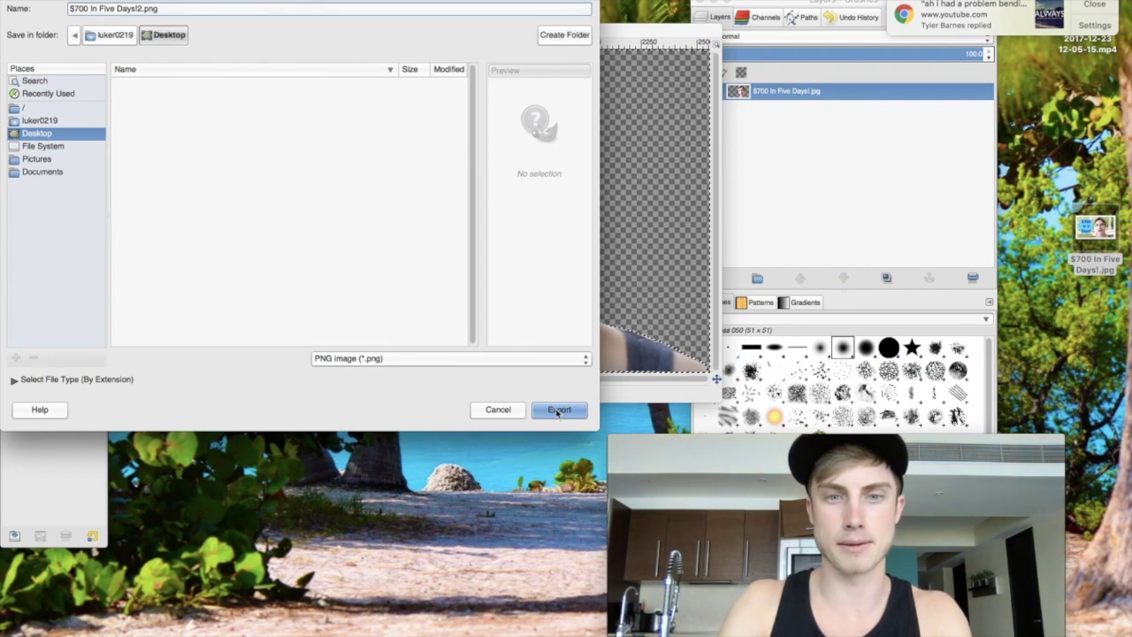
{"action": "left_click", "coordinate": [571, 413]}
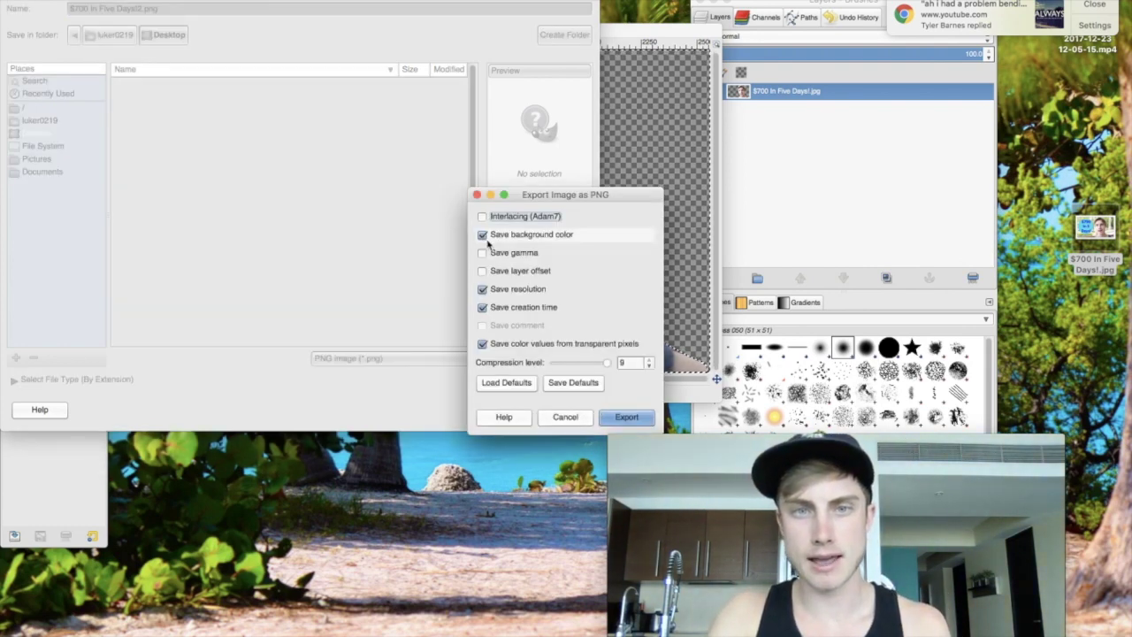
{"action": "left_click", "coordinate": [634, 418]}
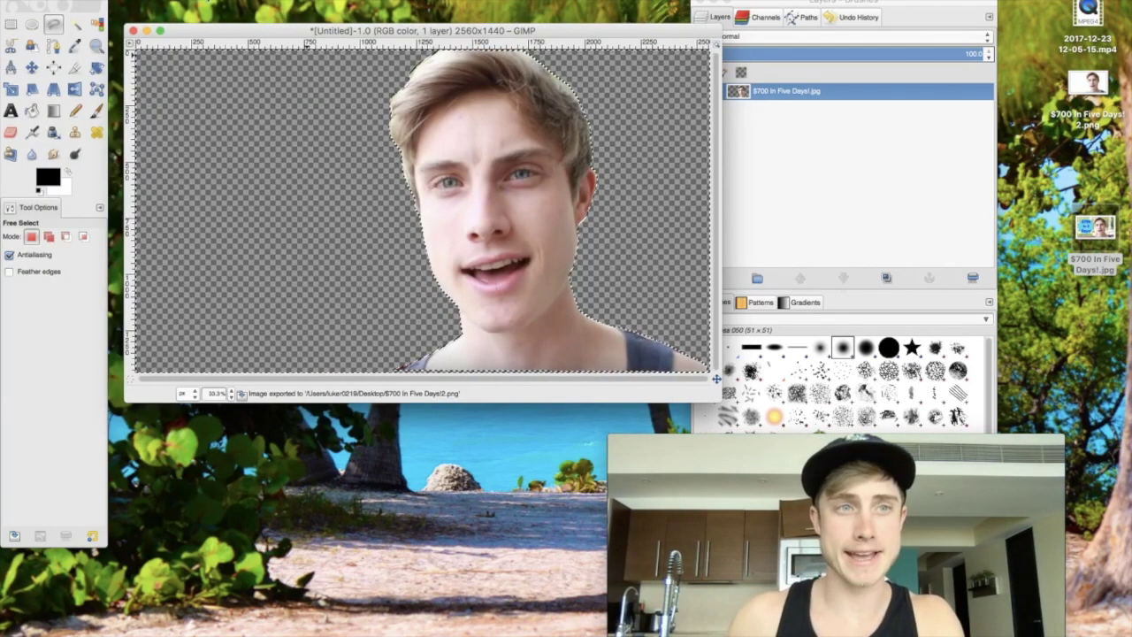
Open the exported "$700 In Five Days!2.png" from the desktop to check its transparent background, and hide Preview.
{"action": "double_click", "coordinate": [1093, 80]}
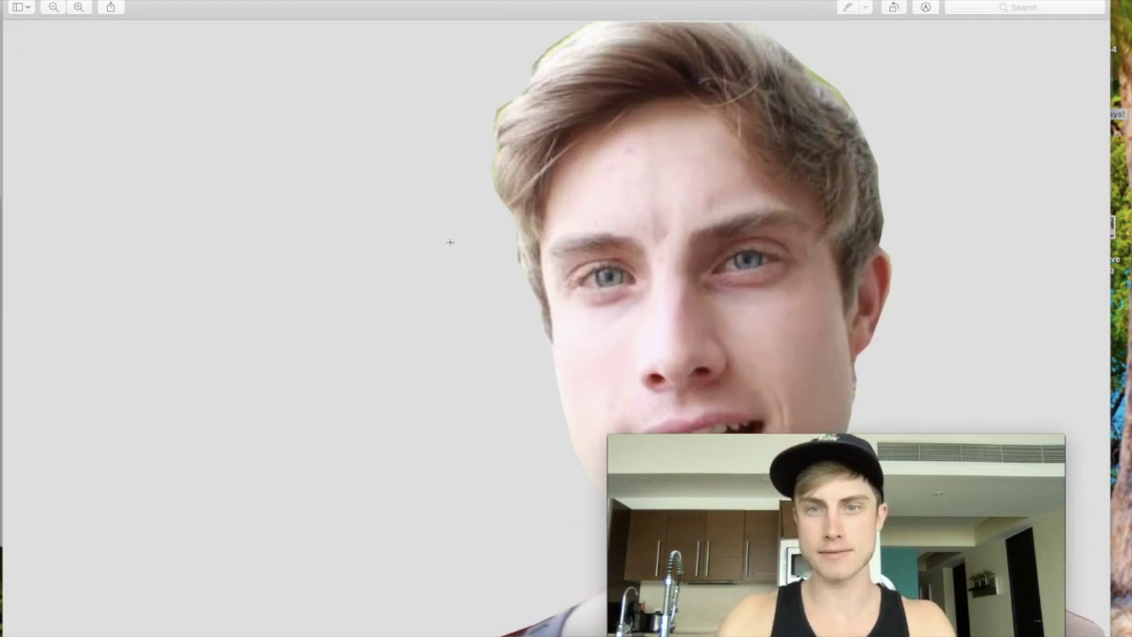
{"action": "left_click_drag", "start_coordinate": [917, 437], "coordinate": [291, 440]}
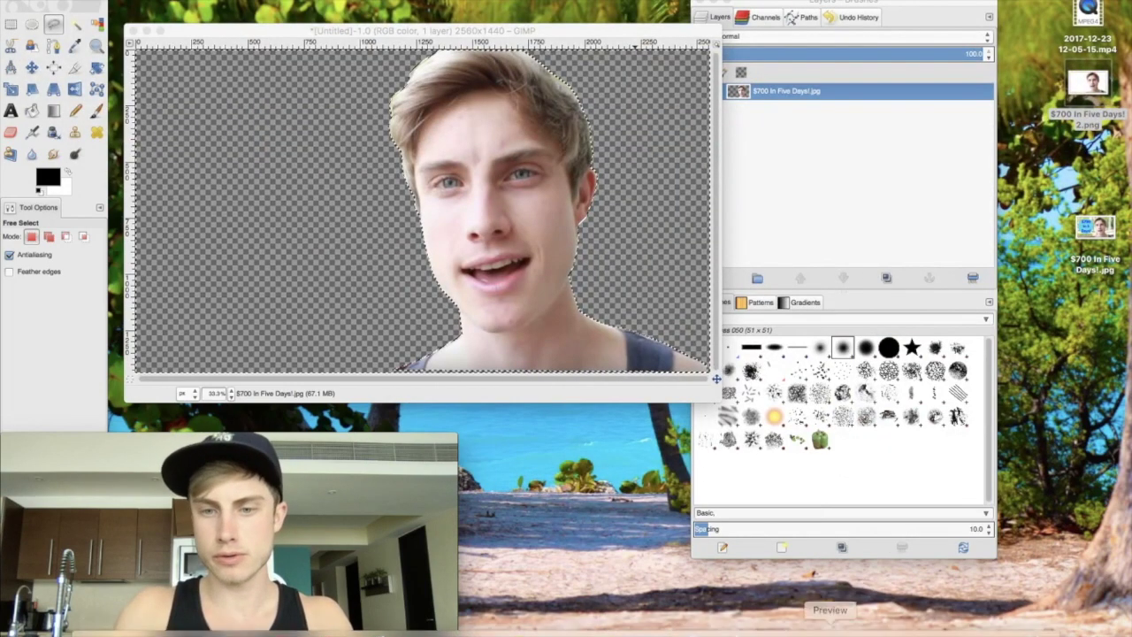
{"action": "right_click", "coordinate": [824, 630]}
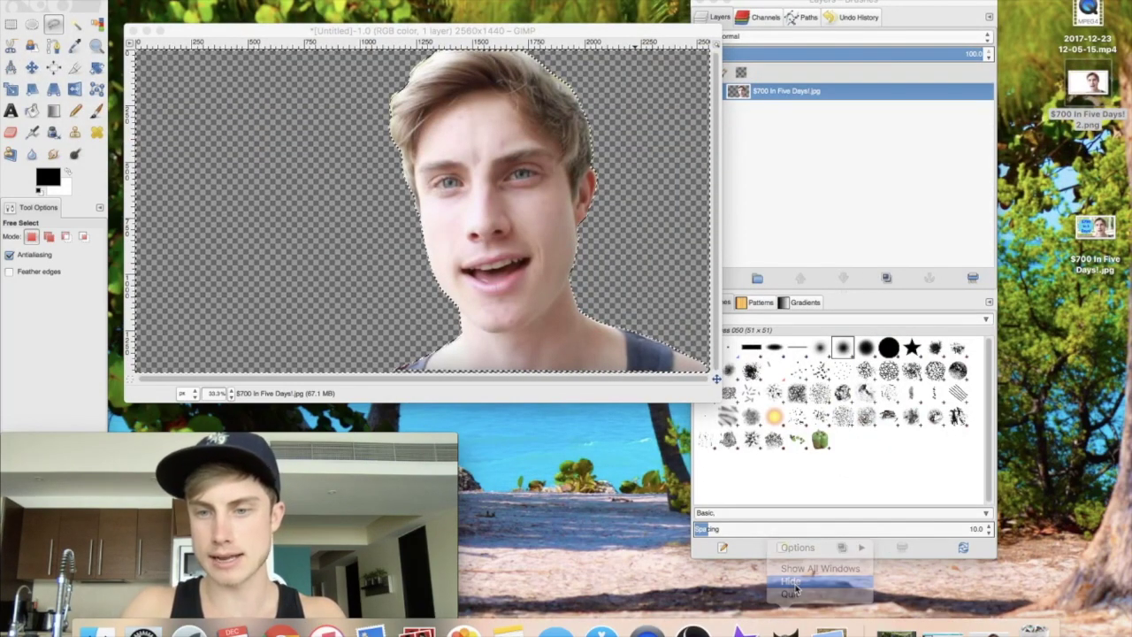
{"action": "left_click", "coordinate": [791, 581]}
Switch to Canva in Chrome and create a new blank YouTube Channel Art design from the home page.
{"action": "left_click", "coordinate": [938, 630]}
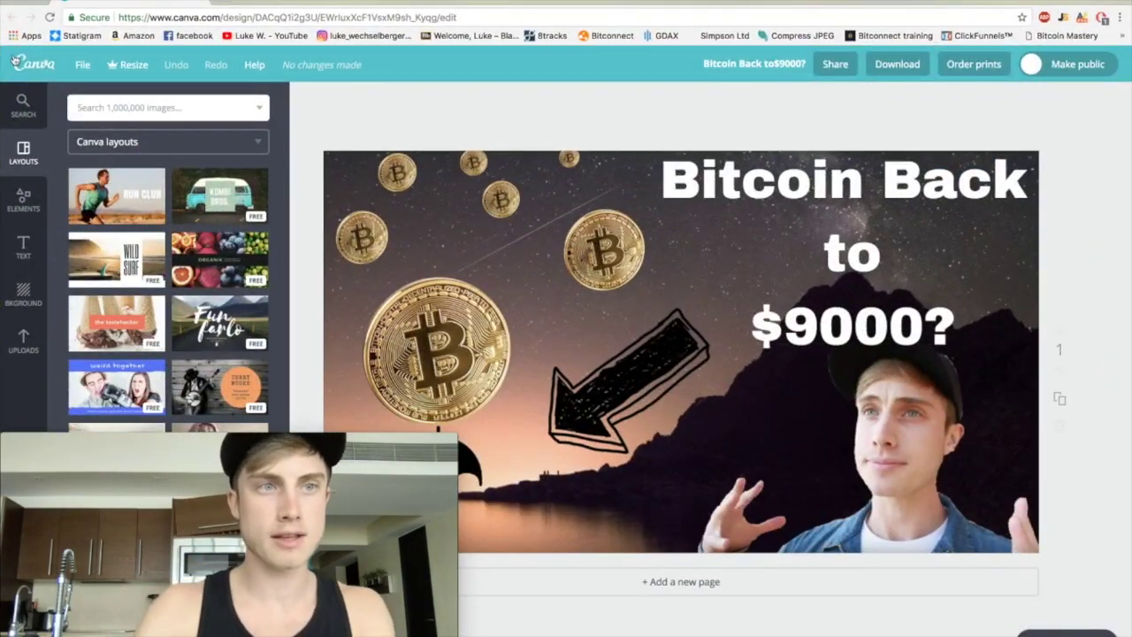
{"action": "left_click", "coordinate": [49, 67]}
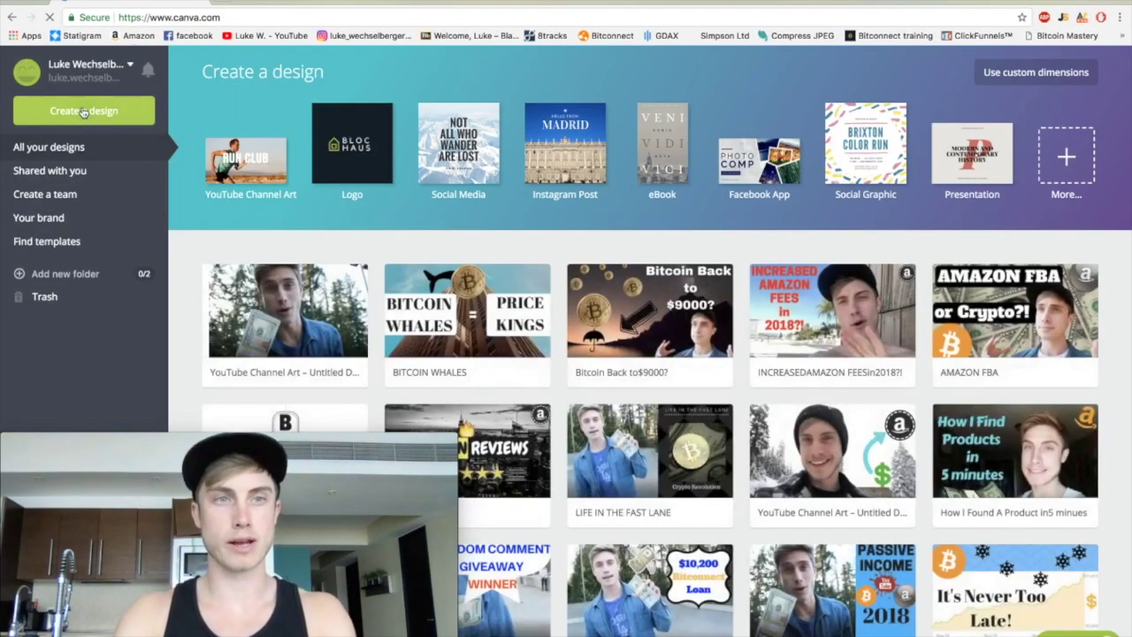
{"action": "left_click", "coordinate": [260, 168]}
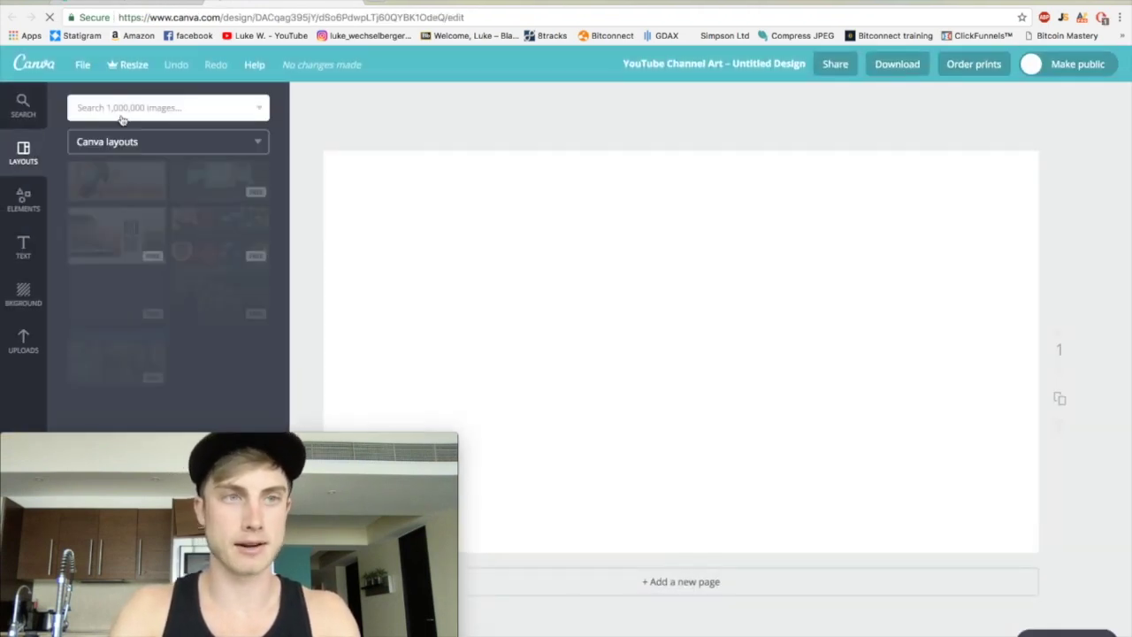
Search the image library for "starts" and browse the results.
{"action": "left_click", "coordinate": [124, 109]}
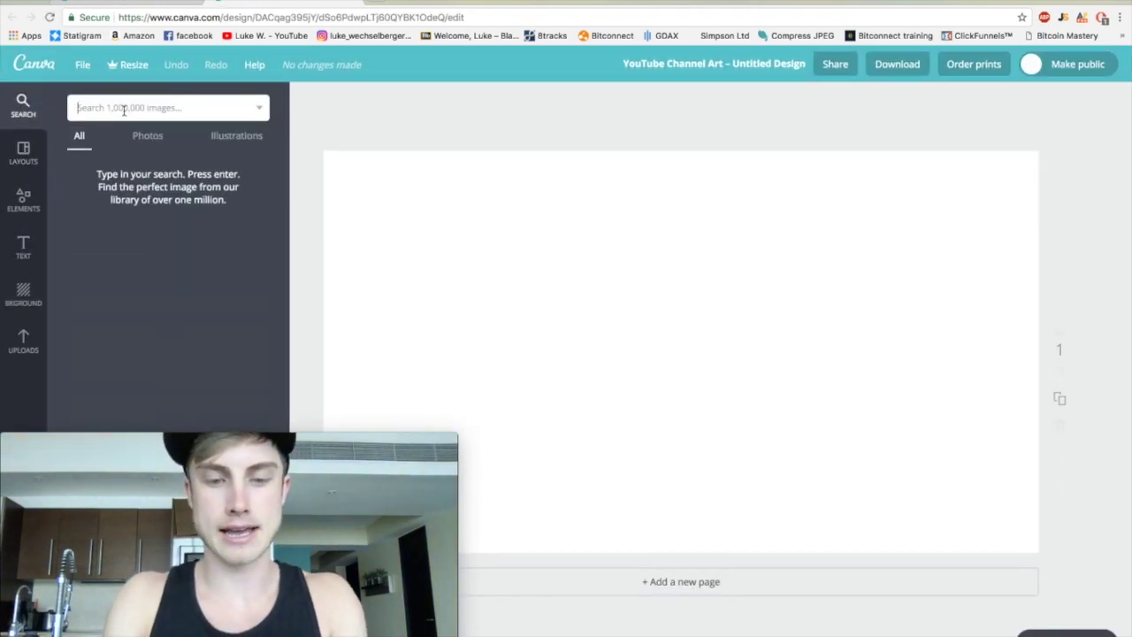
{"action": "type", "text": "starts"}
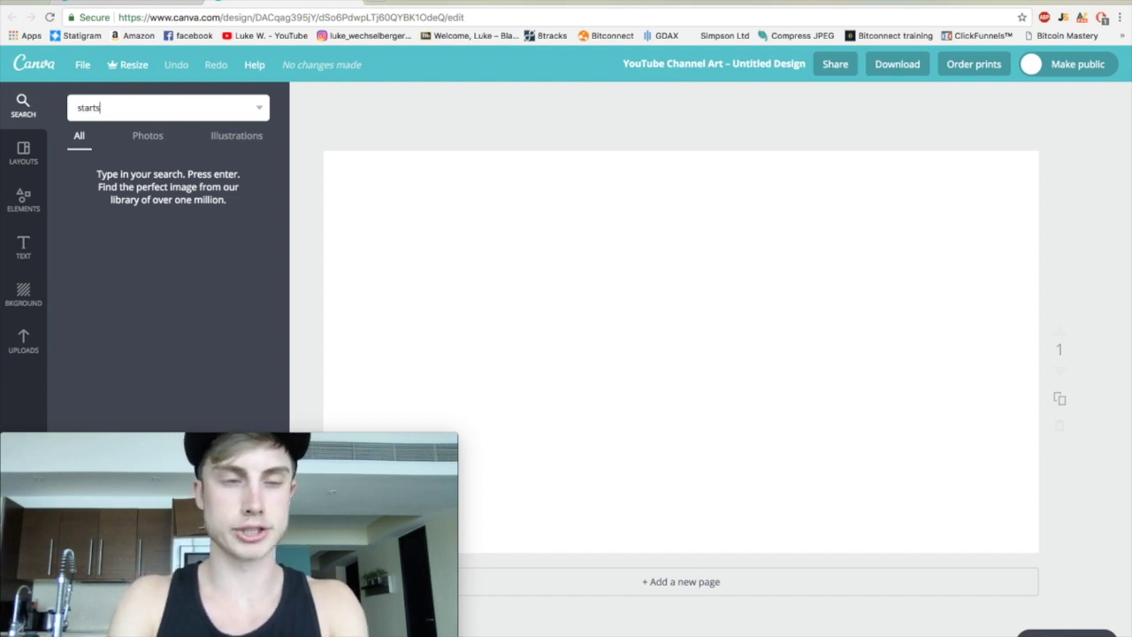
{"action": "key", "text": "Return"}
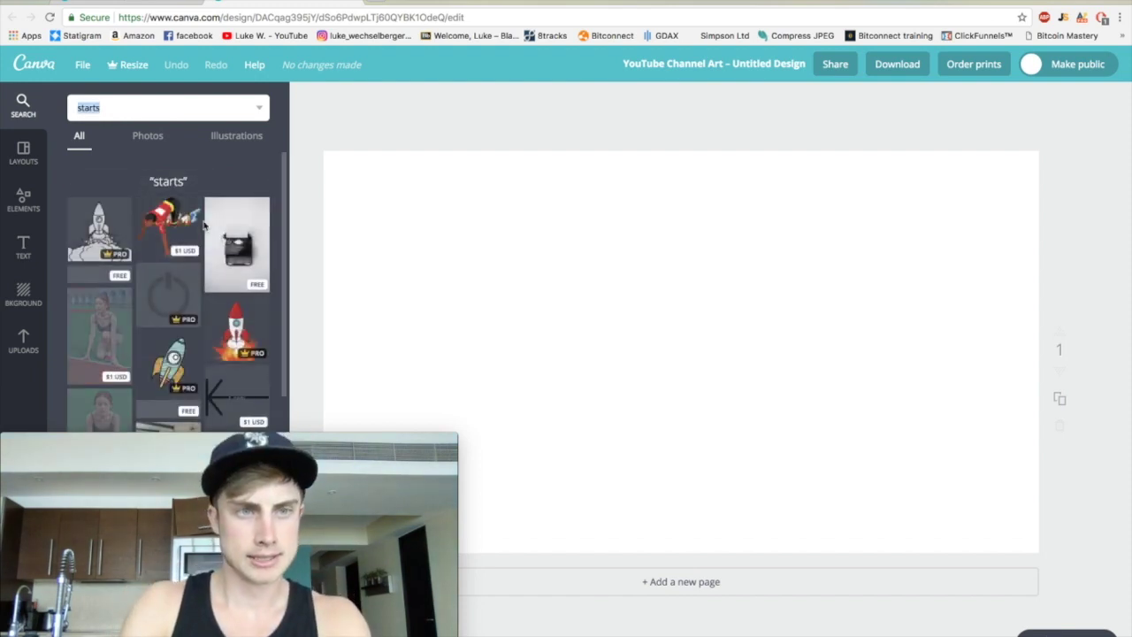
{"action": "scroll", "coordinate": [203, 226], "scroll_direction": "down", "scroll_amount": 3}
{"action": "scroll", "coordinate": [203, 225], "scroll_direction": "down", "scroll_amount": 3}
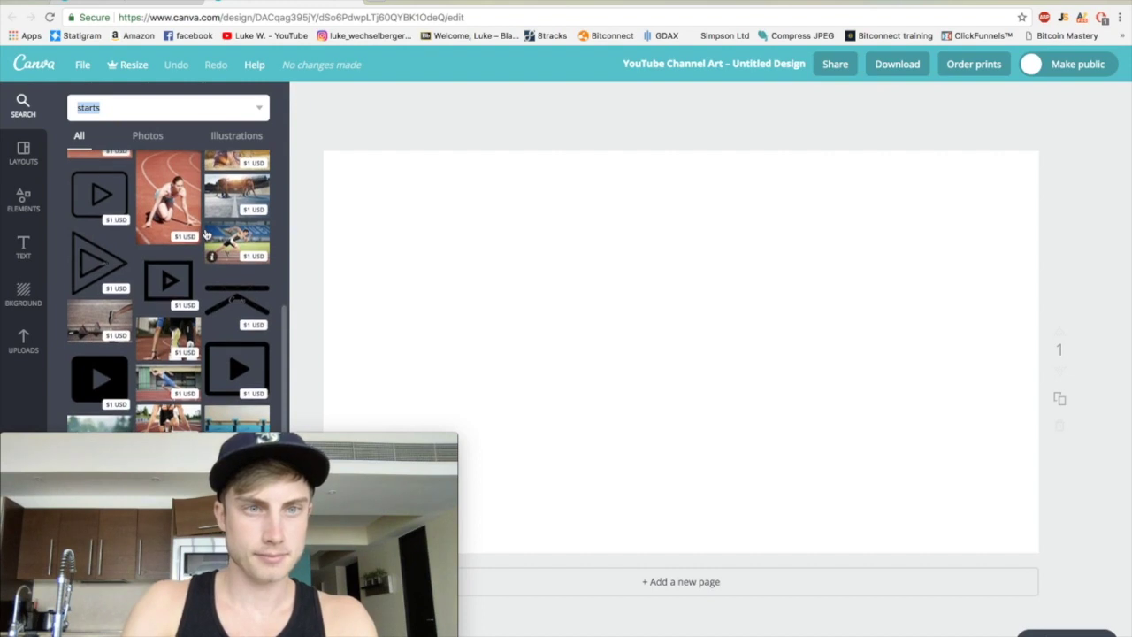
Search the image library for "sky" and browse the results for a background photo.
{"action": "scroll", "coordinate": [177, 248], "scroll_direction": "up", "scroll_amount": 8}
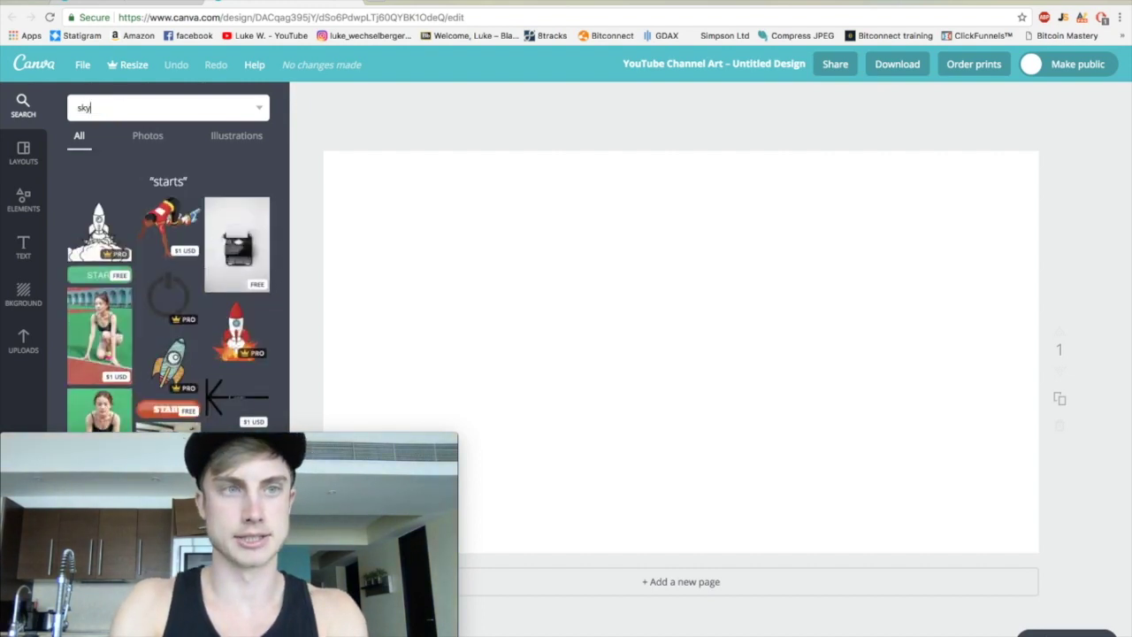
{"action": "key", "text": "Return"}
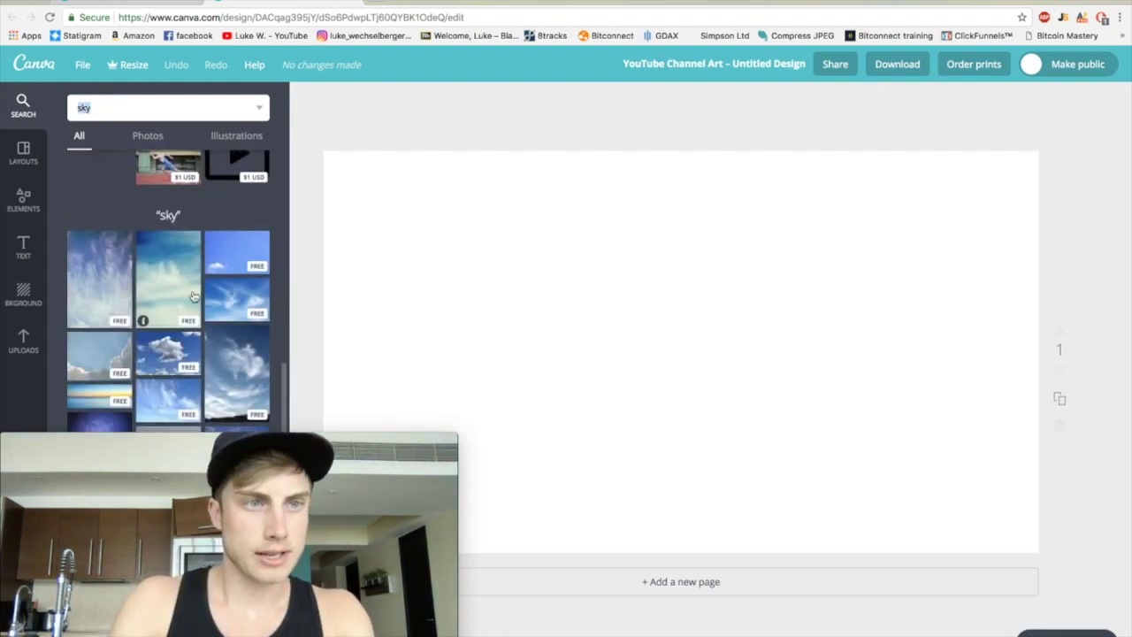
{"action": "scroll", "coordinate": [193, 296], "scroll_direction": "down", "scroll_amount": 5}
{"action": "scroll", "coordinate": [193, 296], "scroll_direction": "down", "scroll_amount": 3}
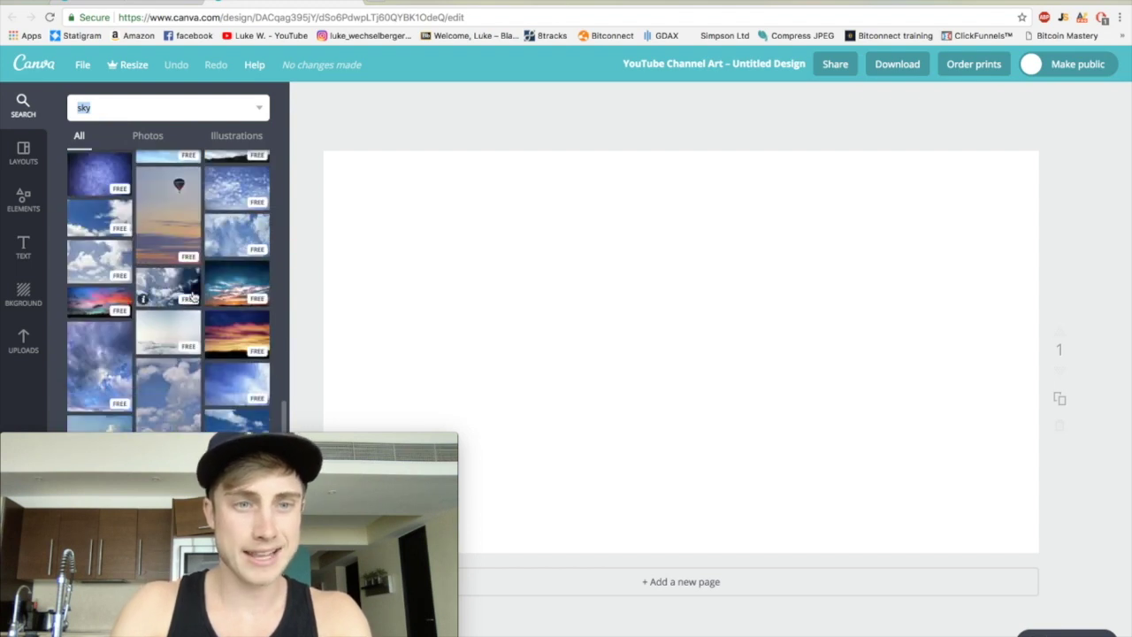
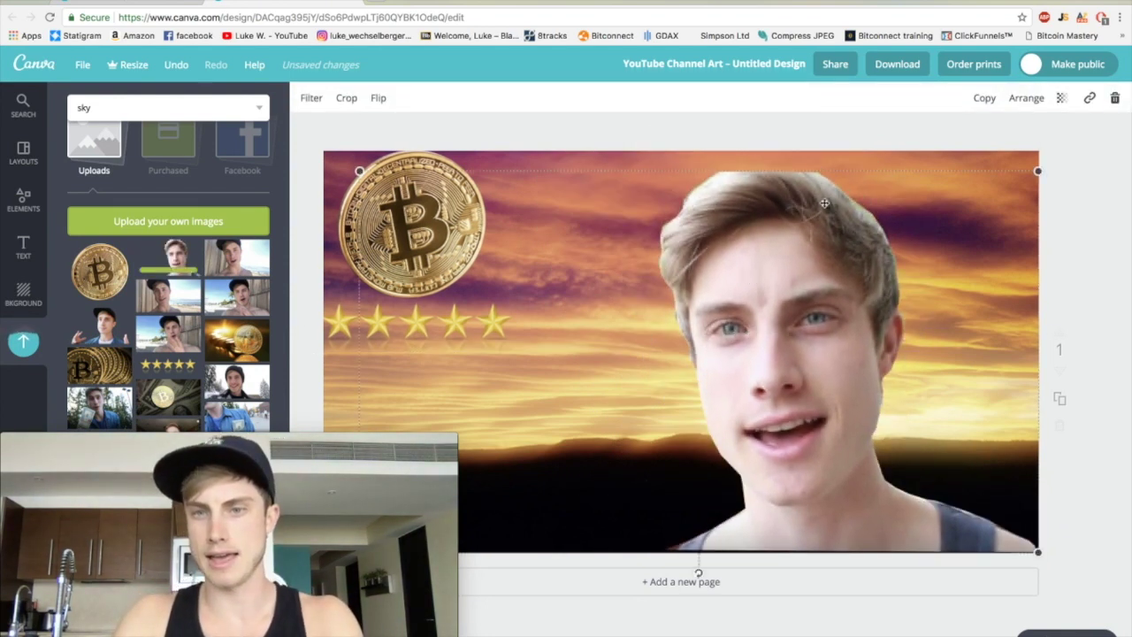
Nudge the man's cutout slightly down and add a heading below the stars reading "HOW TO MAKE YOUTUBE THUMBNNAILS".
{"action": "left_click_drag", "start_coordinate": [819, 213], "coordinate": [819, 217]}
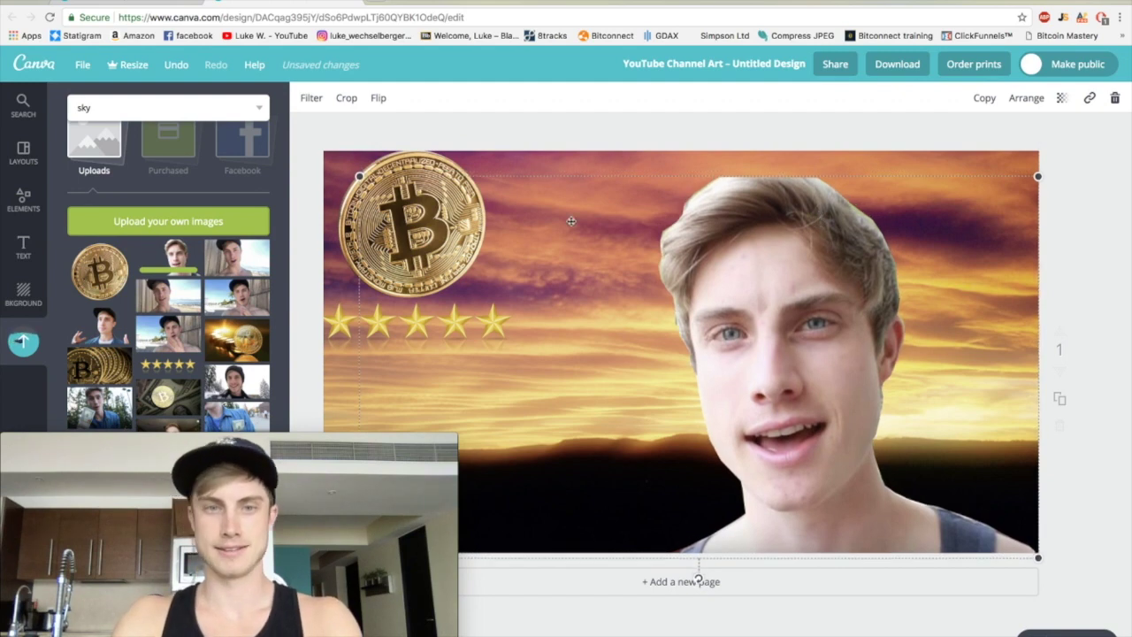
{"action": "left_click", "coordinate": [22, 244]}
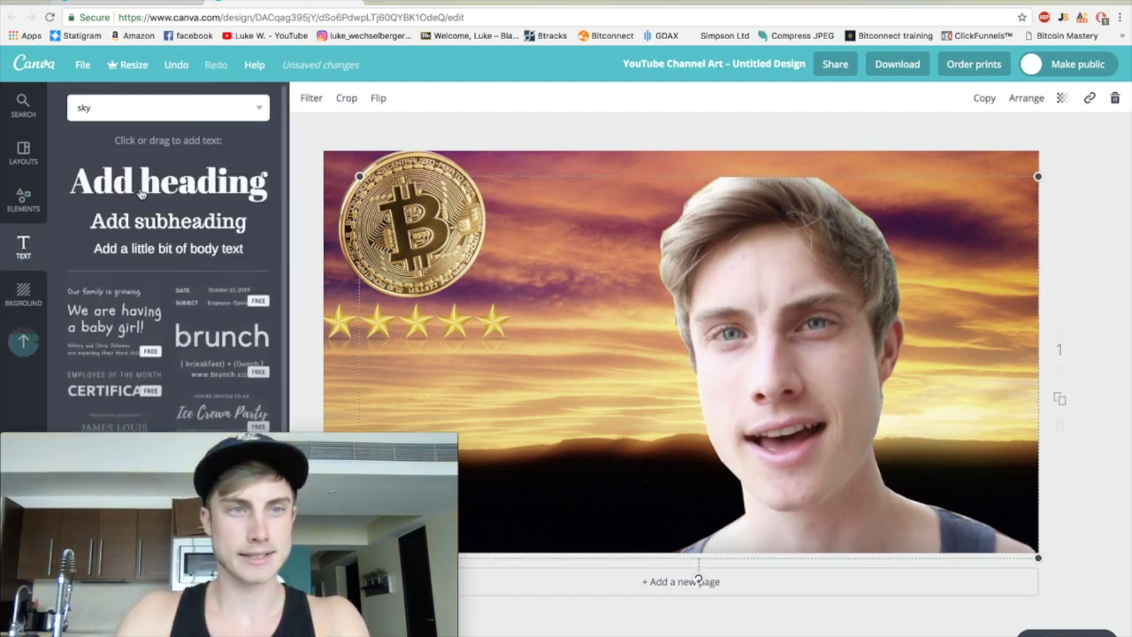
{"action": "left_click_drag", "start_coordinate": [168, 173], "coordinate": [429, 369]}
{"action": "type", "text": "H"}
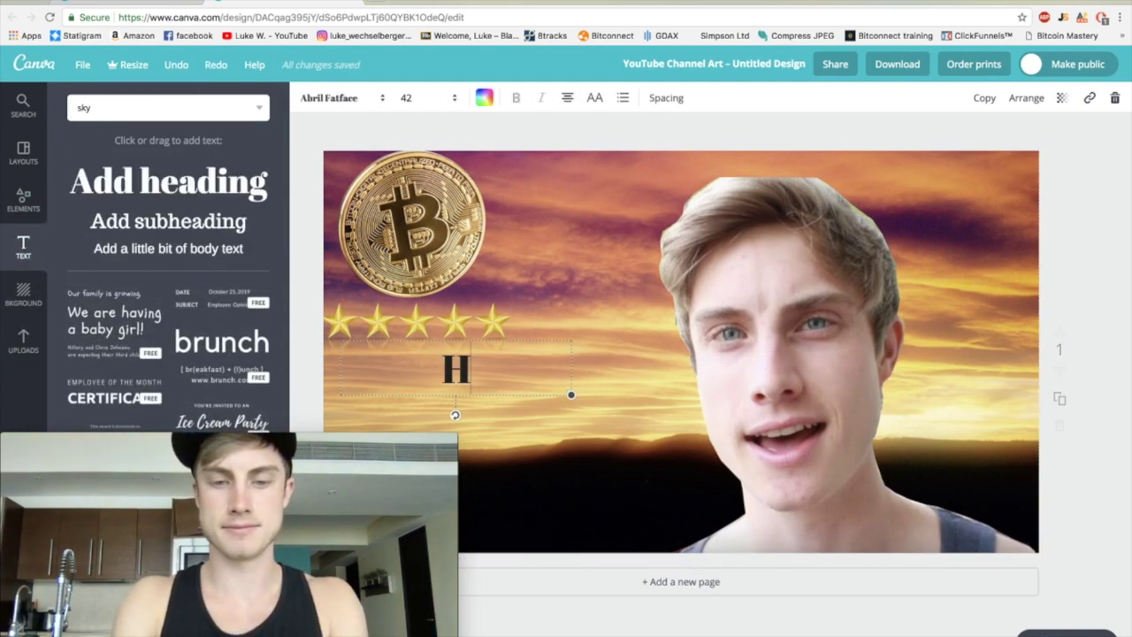
{"action": "type", "text": "OW TO"}
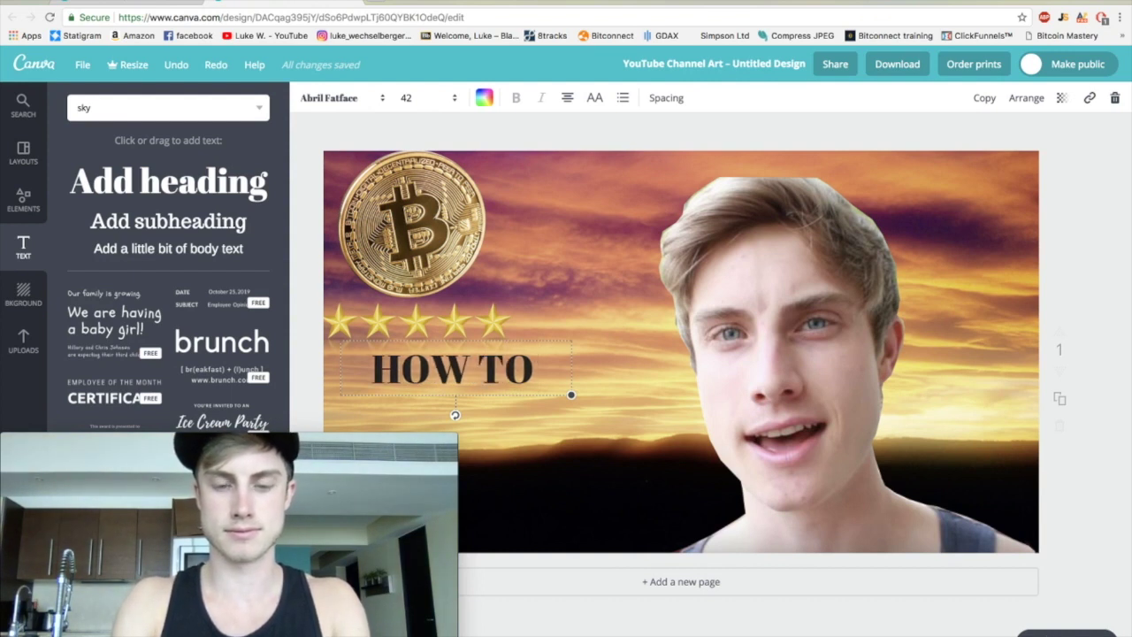
{"action": "type", "text": " MAKE YOUTUBE THUMBNNAILS"}
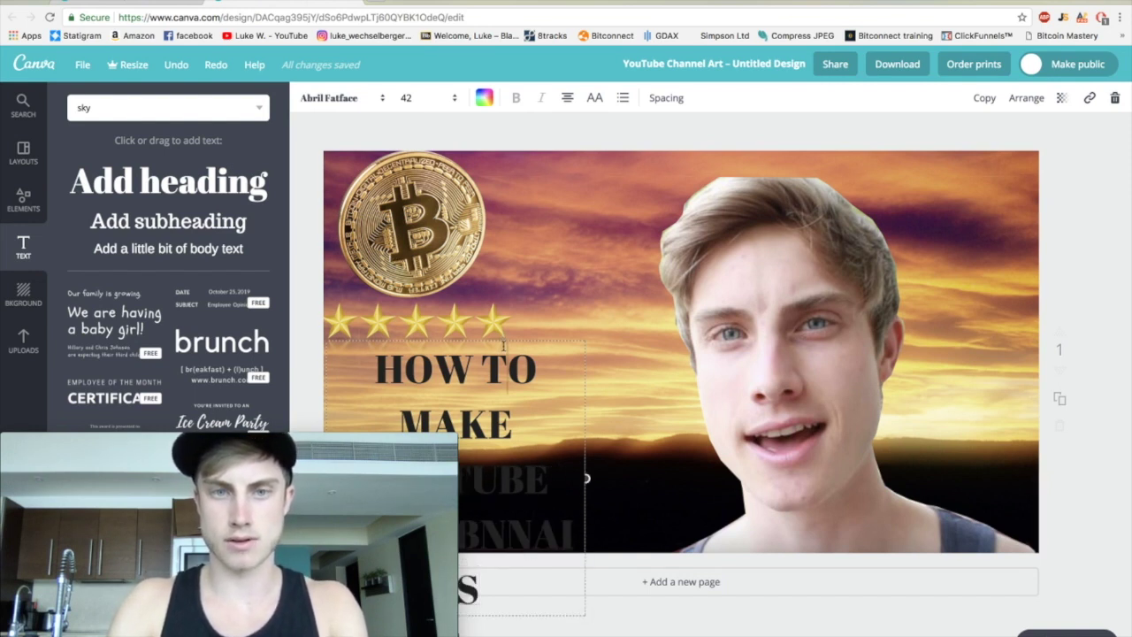
Delete the Bitcoin coin image above the stars.
{"action": "left_click", "coordinate": [474, 316]}
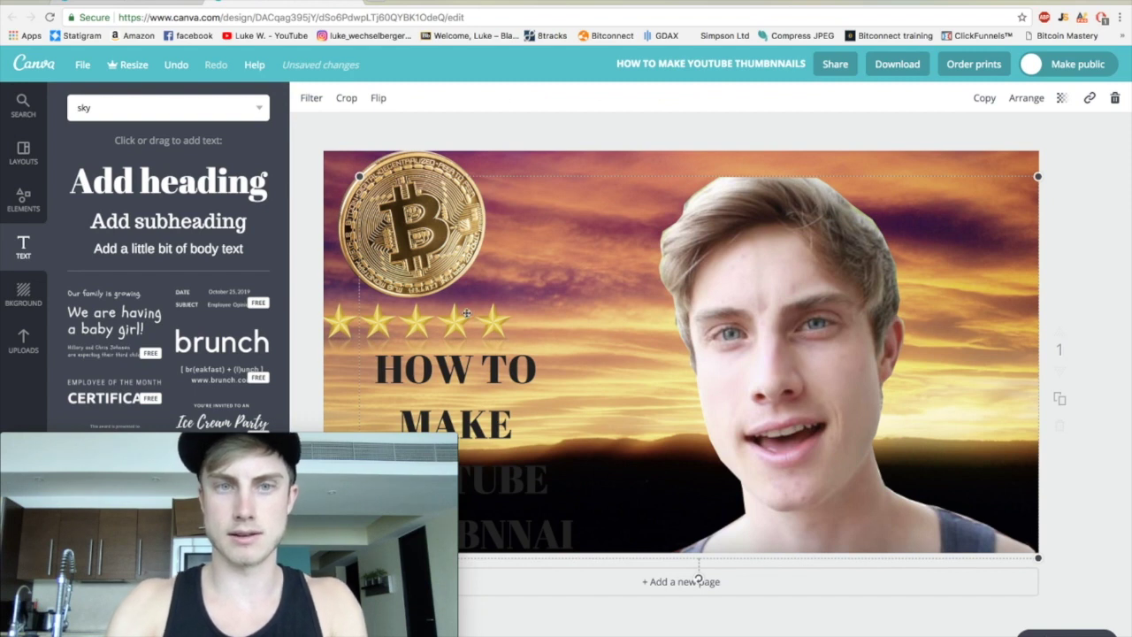
{"action": "left_click", "coordinate": [340, 212]}
{"action": "key", "text": "Delete"}
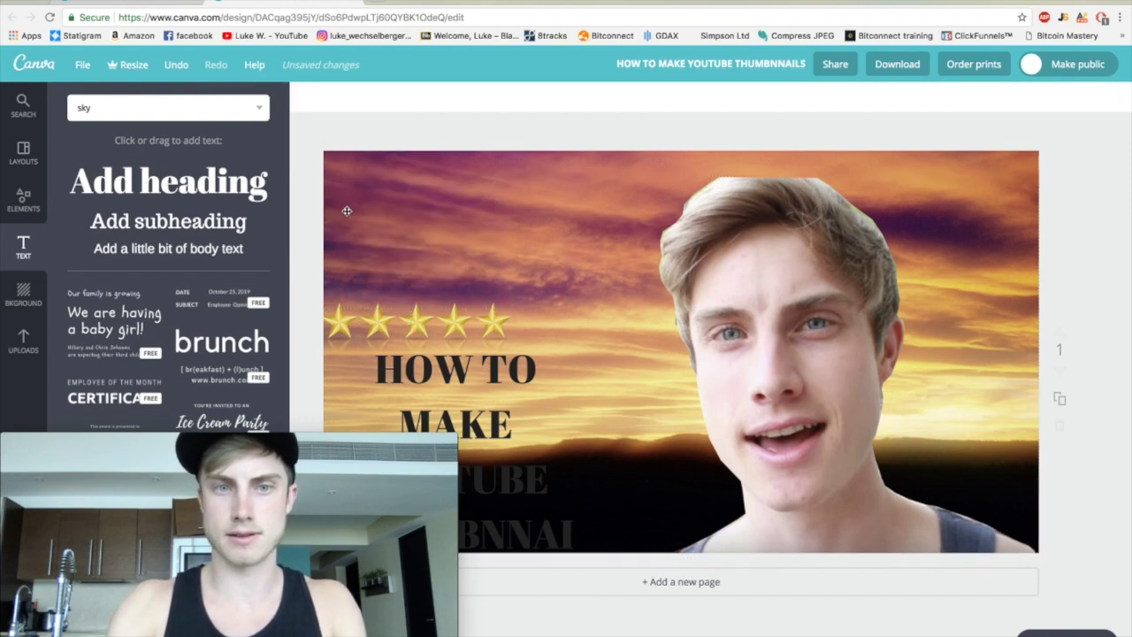
Delete the row of gold stars and move the heading up into the upper-left area of the thumbnail.
{"action": "left_click", "coordinate": [341, 320]}
{"action": "key", "text": "Delete"}
{"action": "left_click_drag", "start_coordinate": [442, 363], "coordinate": [458, 197]}
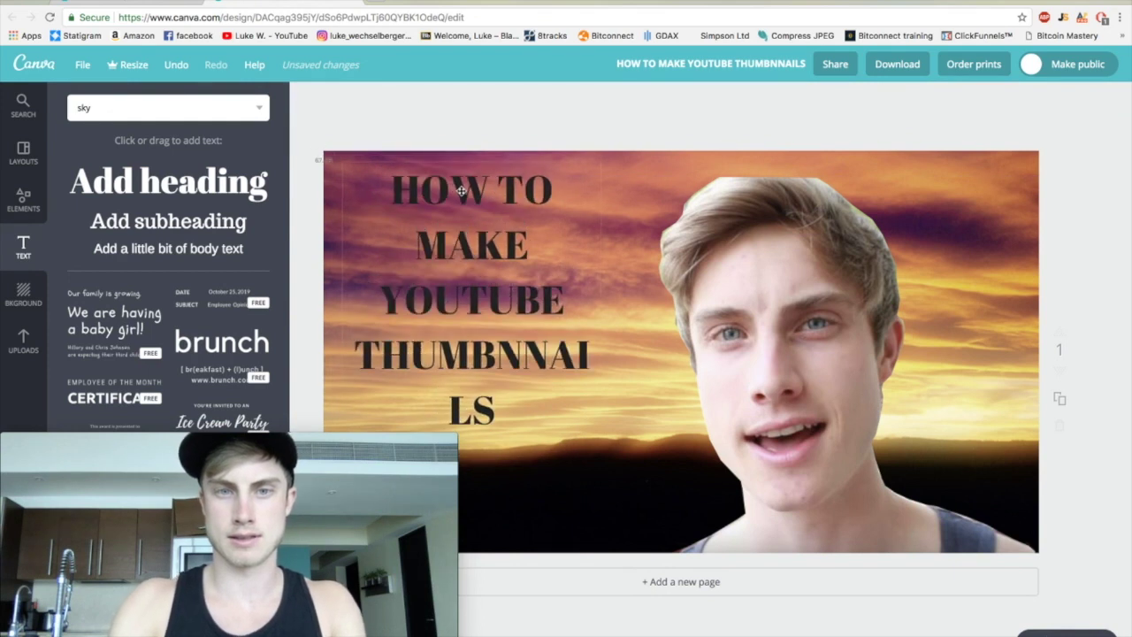
Correct the heading's last word to "THUMBNAILS" and widen the text box so "HOW TO MAKE" fits on one line.
{"action": "double_click", "coordinate": [534, 356]}
{"action": "left_click", "coordinate": [547, 355]}
{"action": "key", "text": "BackSpace"}
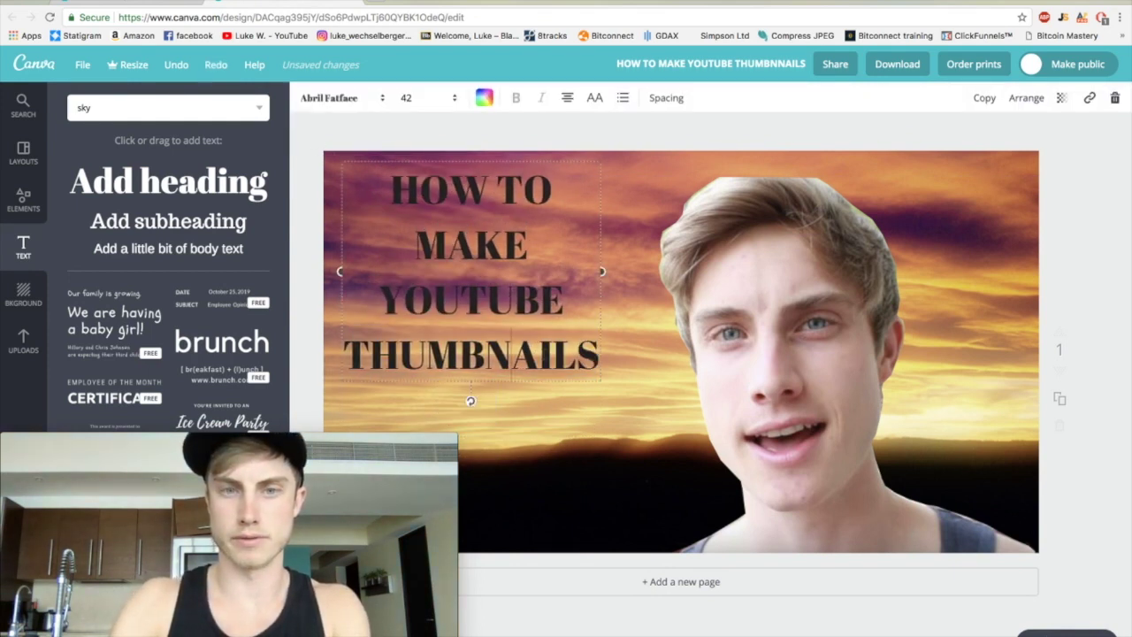
{"action": "left_click_drag", "start_coordinate": [602, 274], "coordinate": [639, 276]}
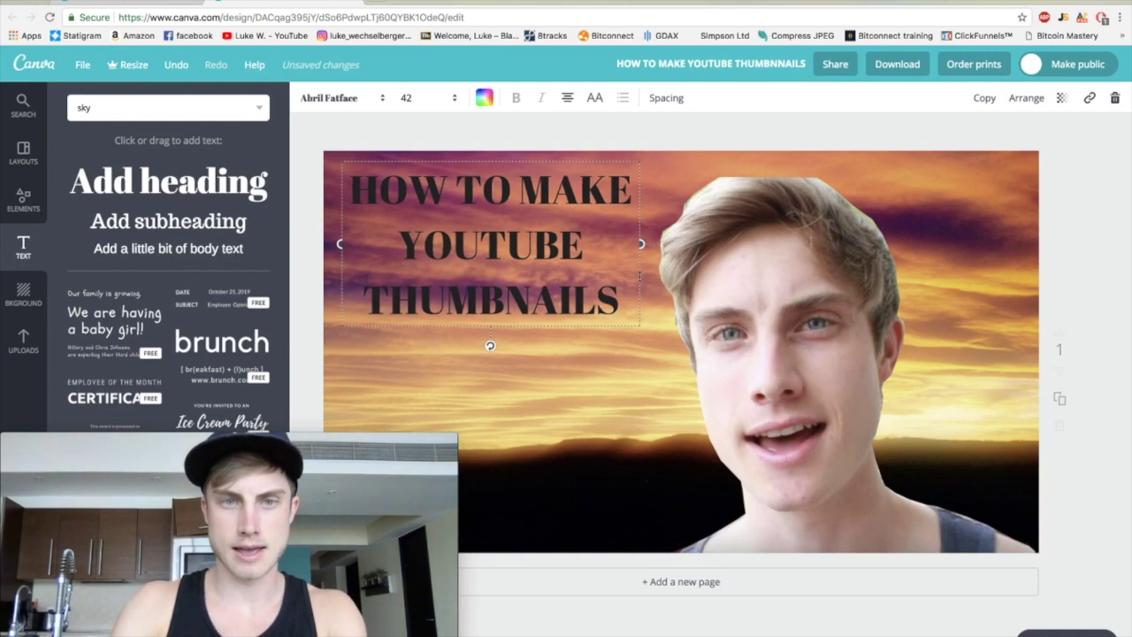
Format the heading in bold Aileron Heavy with white text.
{"action": "left_click", "coordinate": [369, 99]}
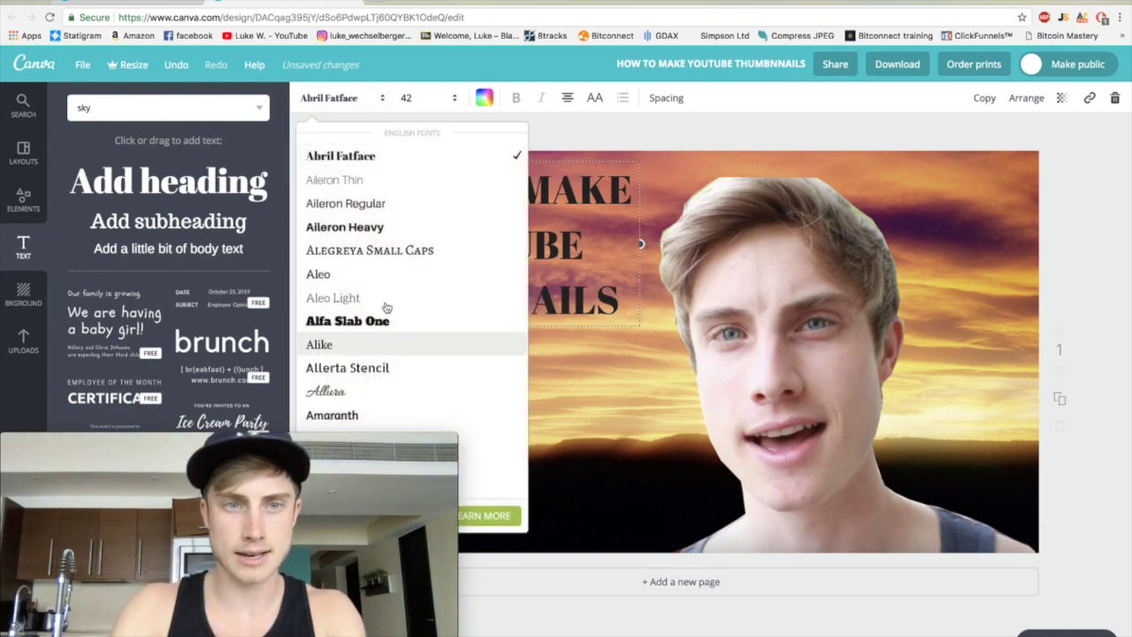
{"action": "left_click", "coordinate": [381, 227]}
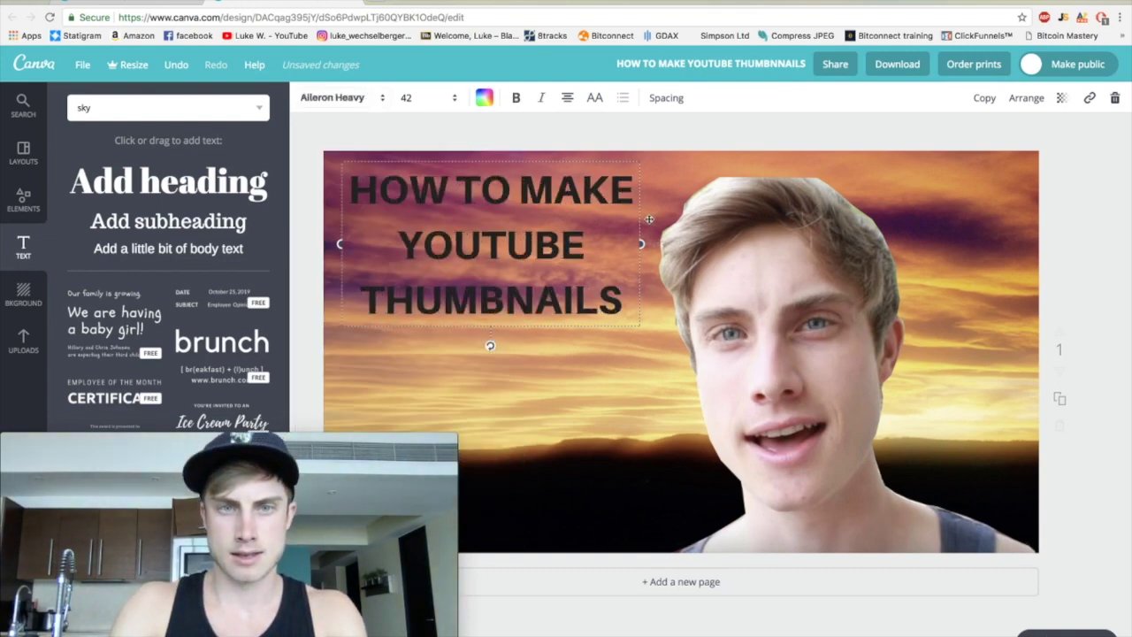
{"action": "left_click", "coordinate": [516, 98]}
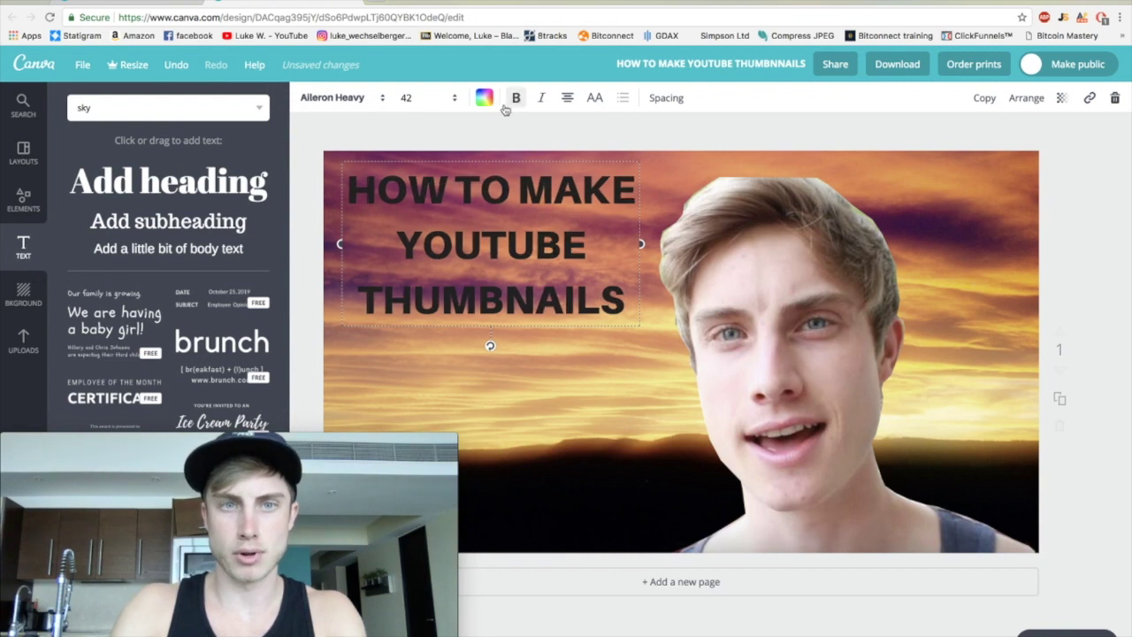
{"action": "left_click", "coordinate": [485, 101]}
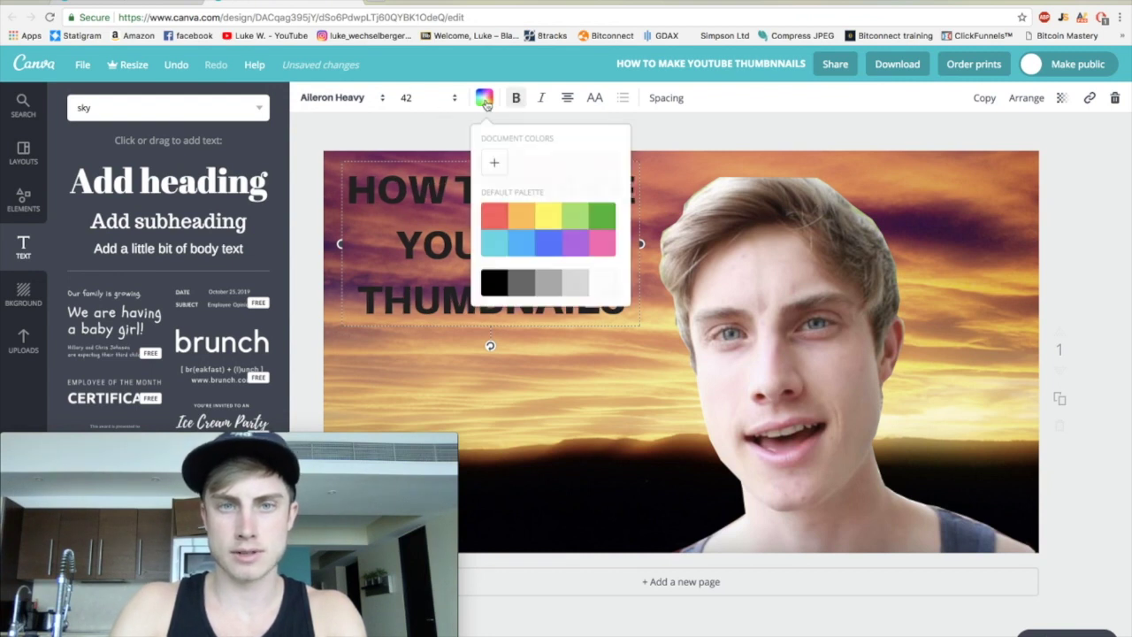
{"action": "left_click", "coordinate": [601, 285]}
{"action": "left_click", "coordinate": [617, 404]}
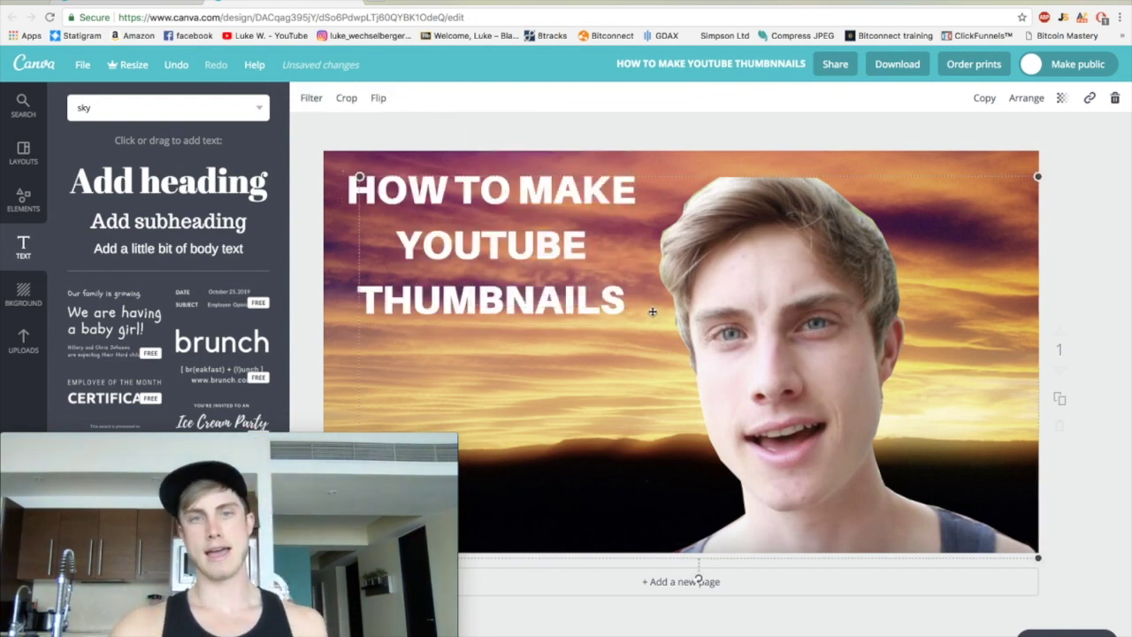
{"action": "left_click", "coordinate": [319, 345]}
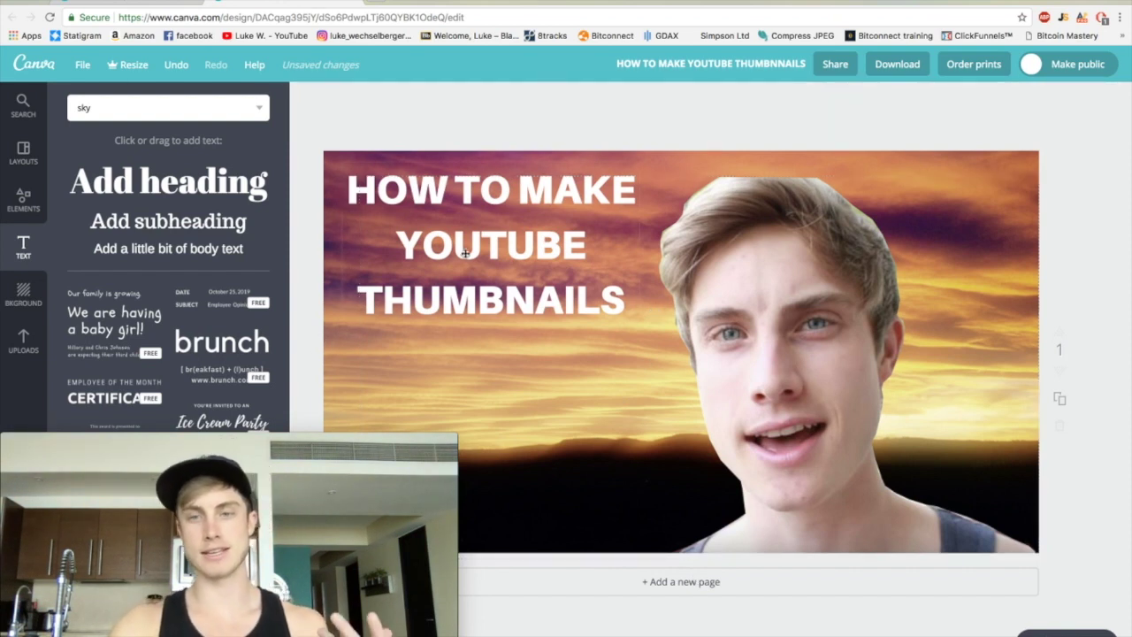